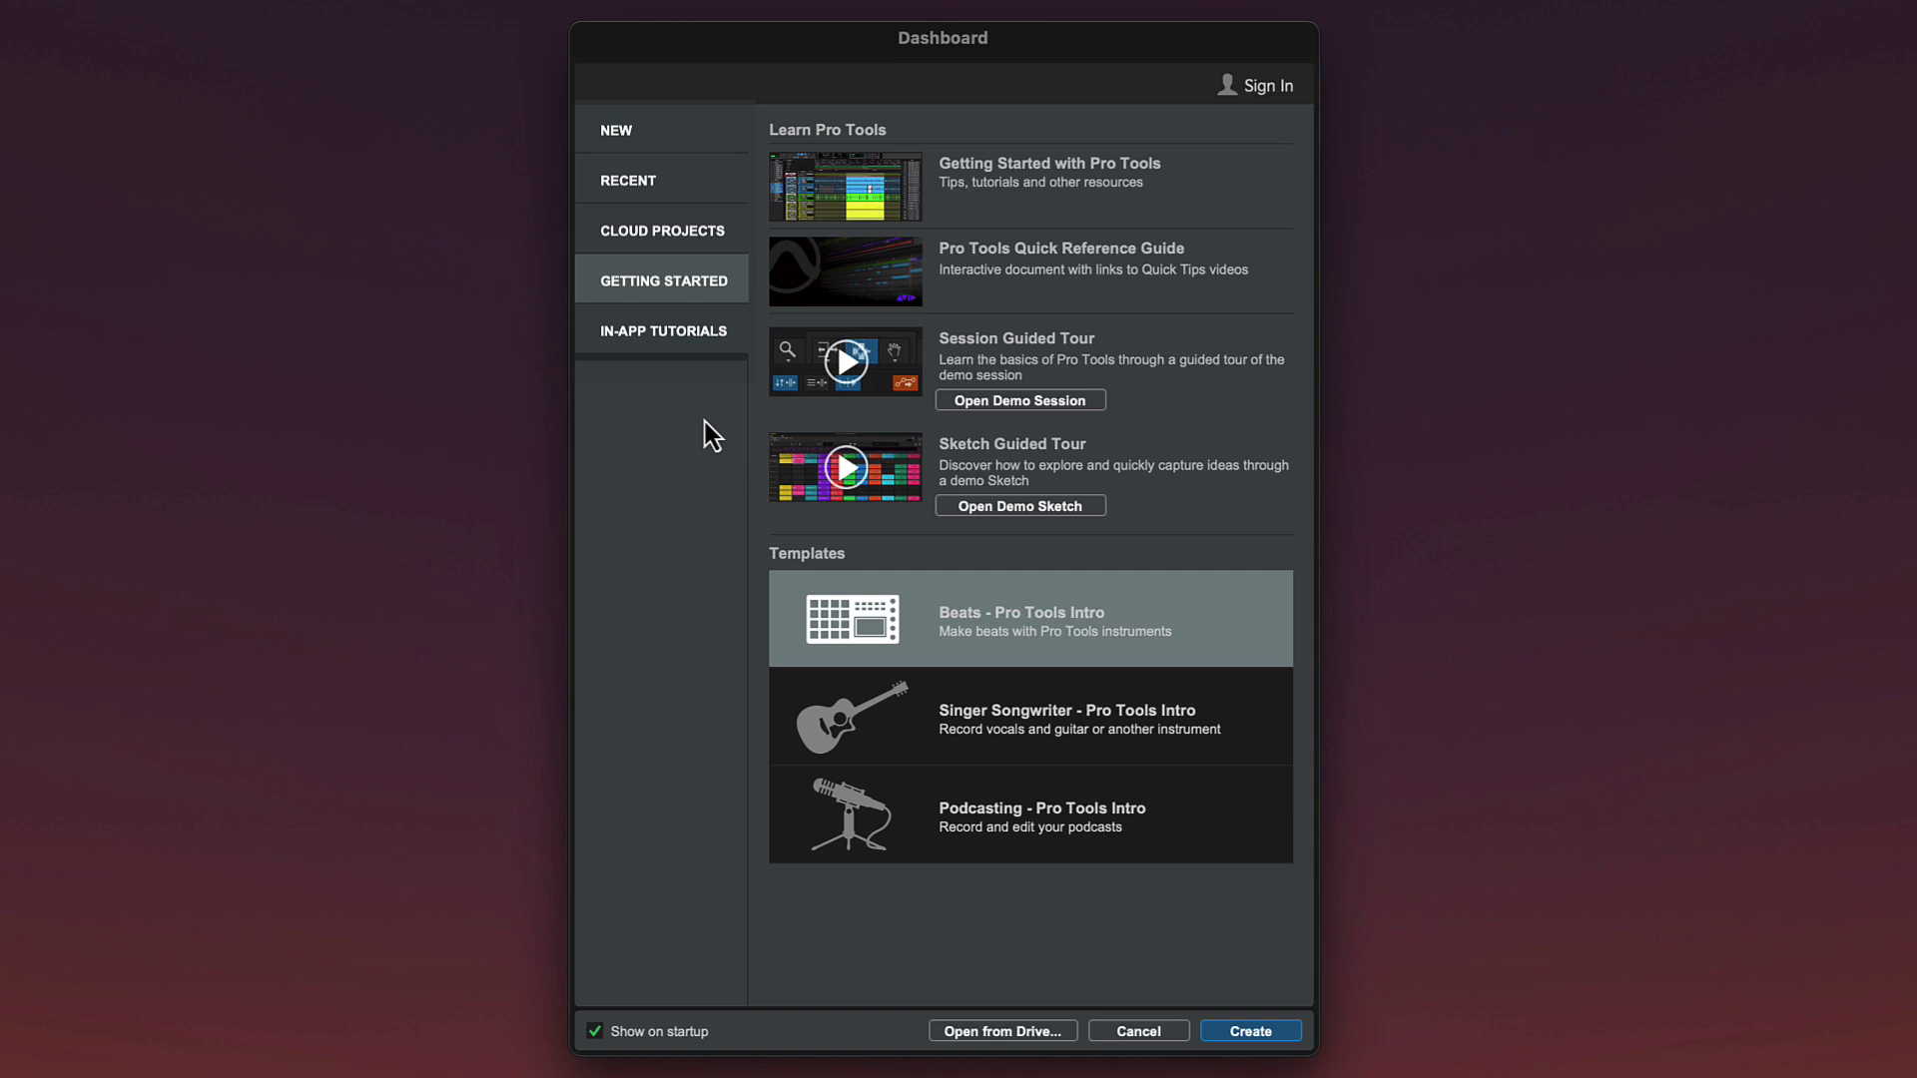
- Open the 'Can't Get Enough' demo session from the Dashboard's Session Guided Tour
{"action": "left_click", "coordinate": [1020, 399]}
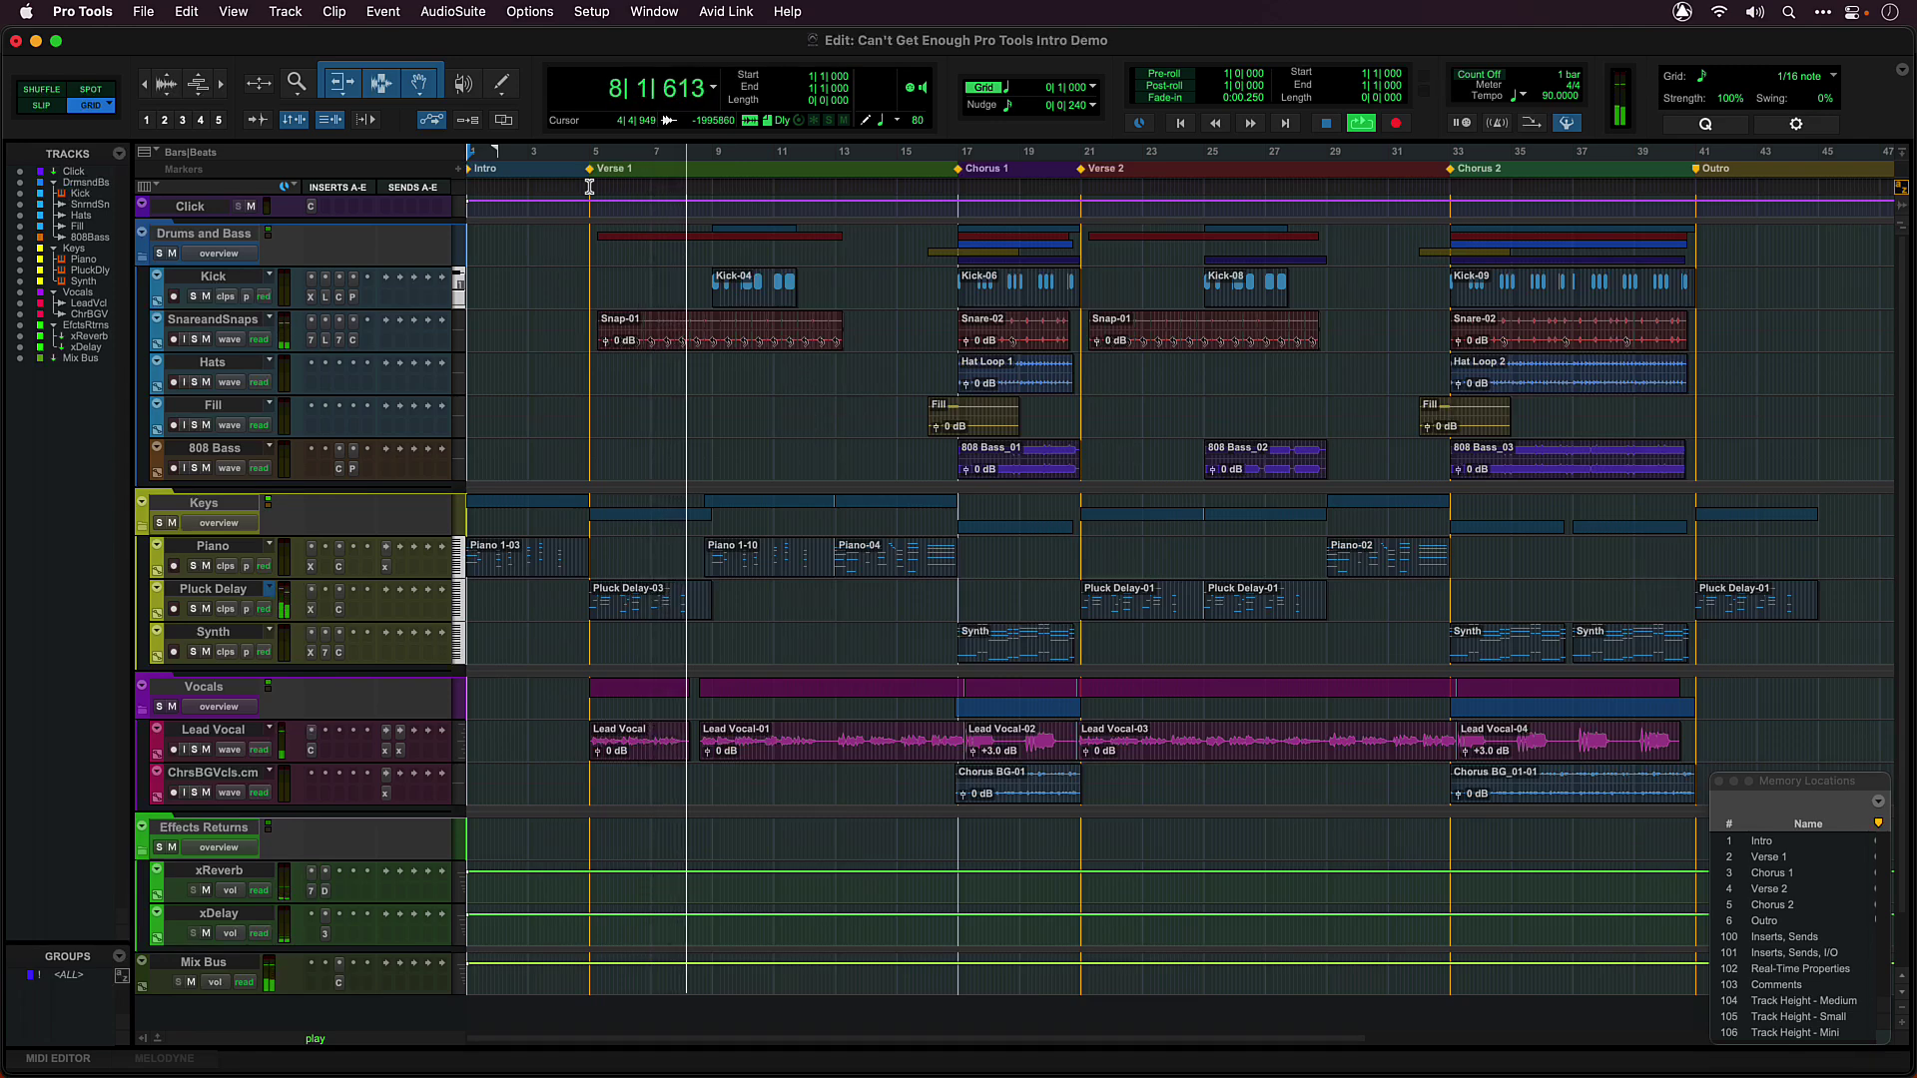
- Show the Mix window, browse Lead Vocal's plug-in insert choices, and view its xReverb send
{"action": "key", "text": "super+equal"}
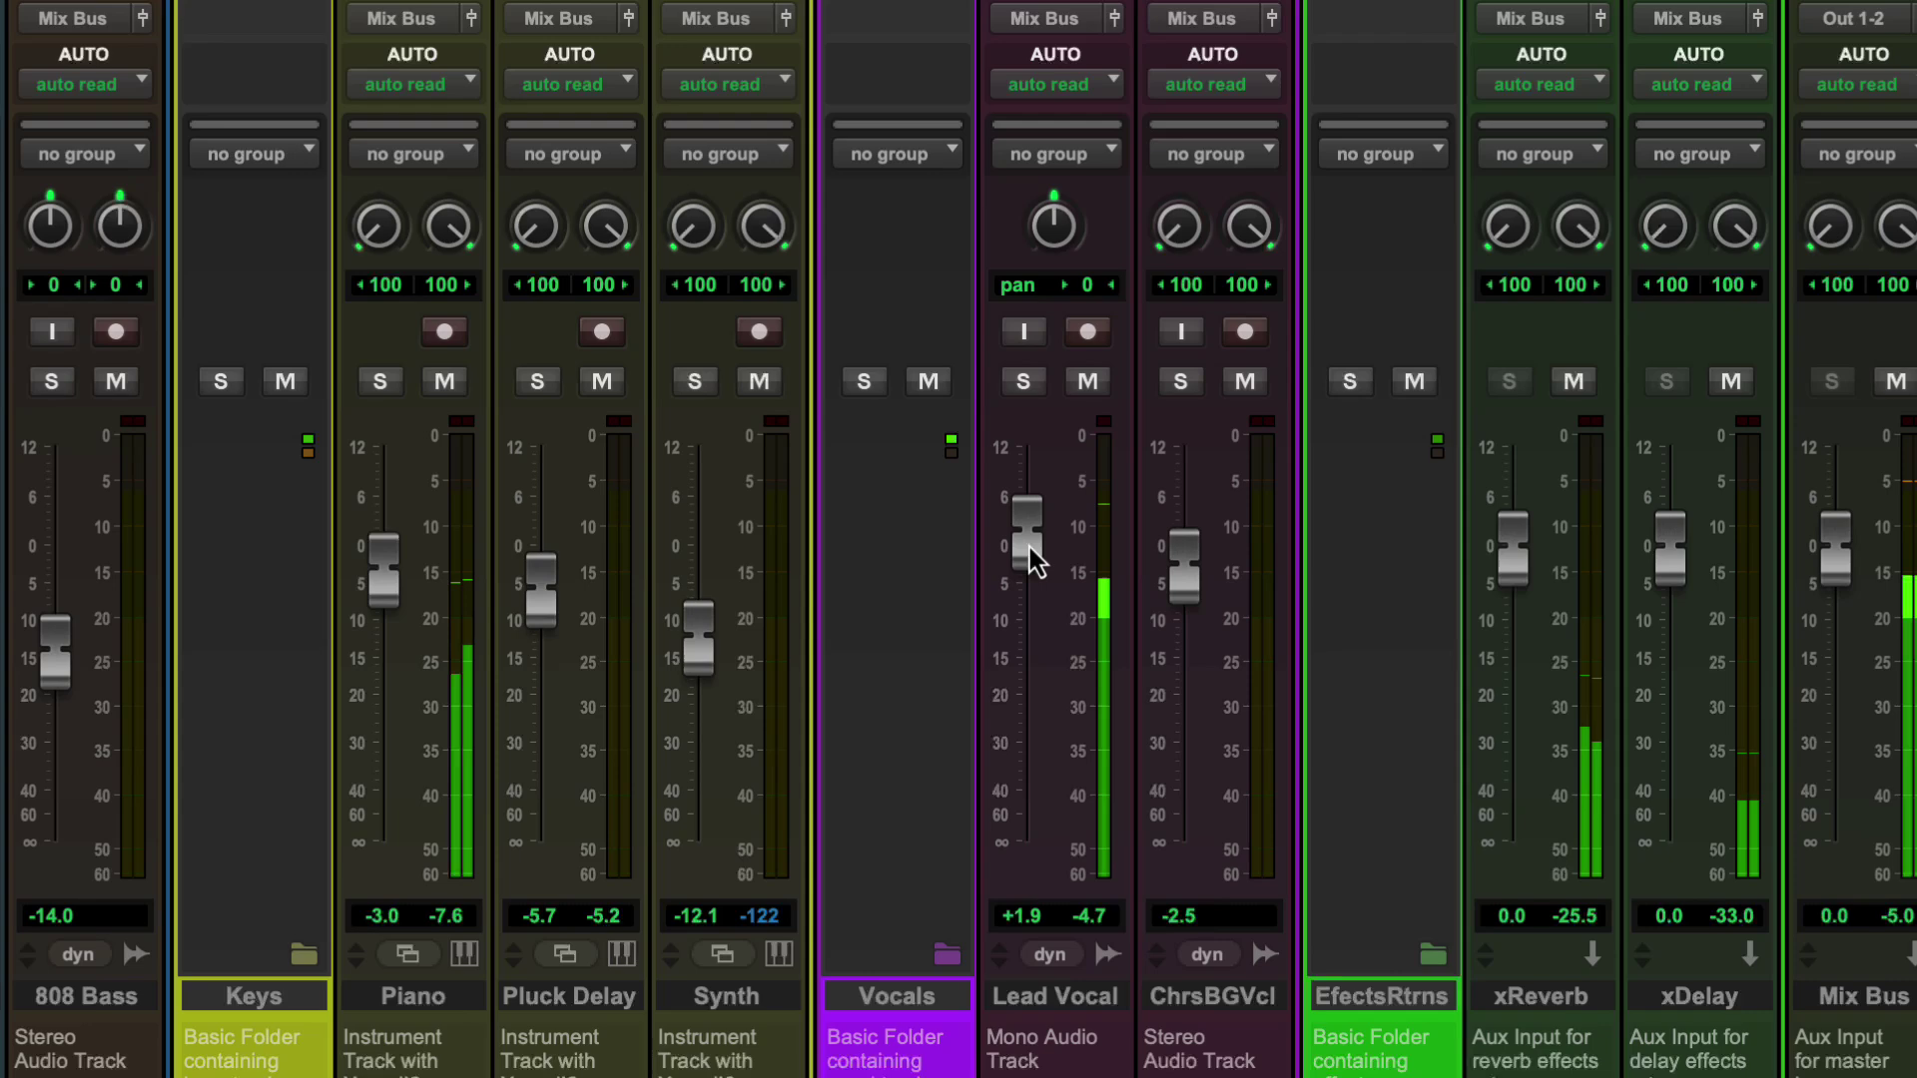
{"action": "scroll", "coordinate": [1011, 585], "scroll_direction": "up", "scroll_amount": 5}
{"action": "scroll", "coordinate": [1045, 1050], "scroll_direction": "up", "scroll_amount": 3}
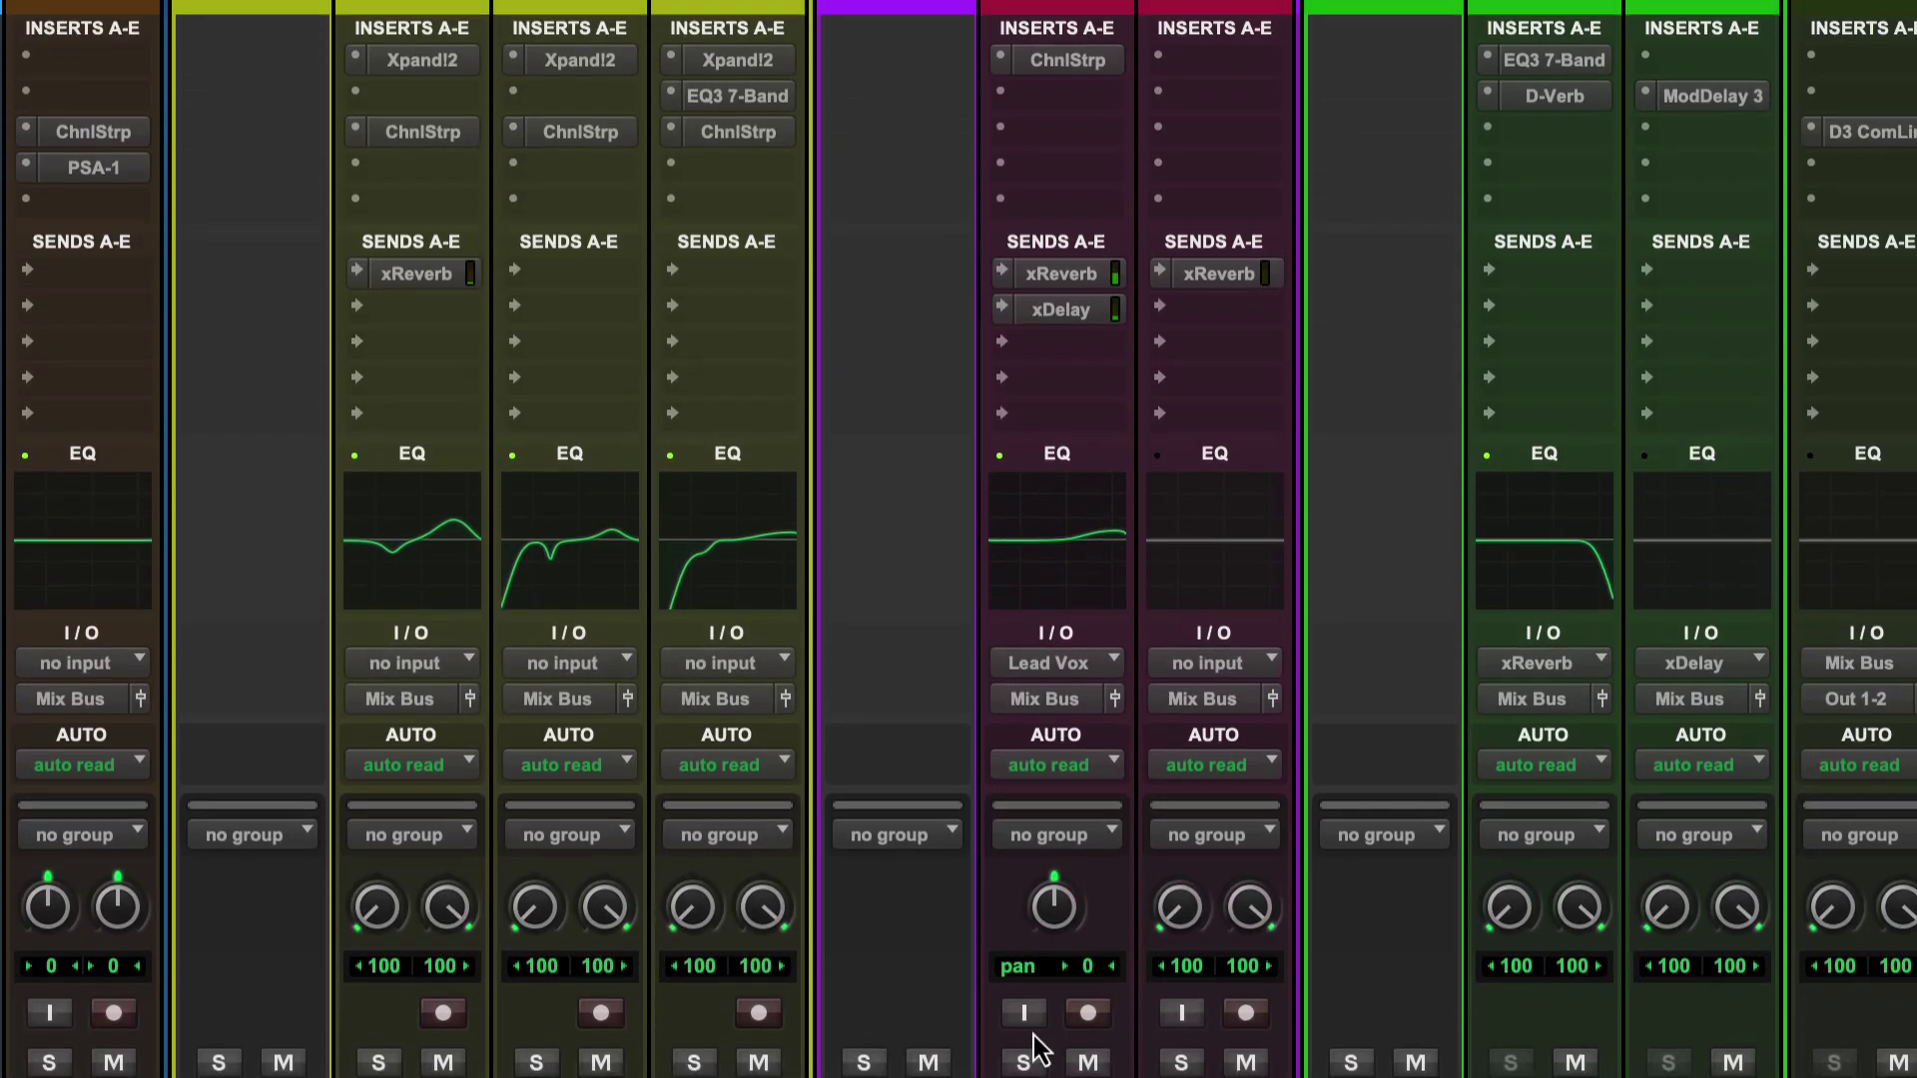
{"action": "left_click", "coordinate": [1002, 126]}
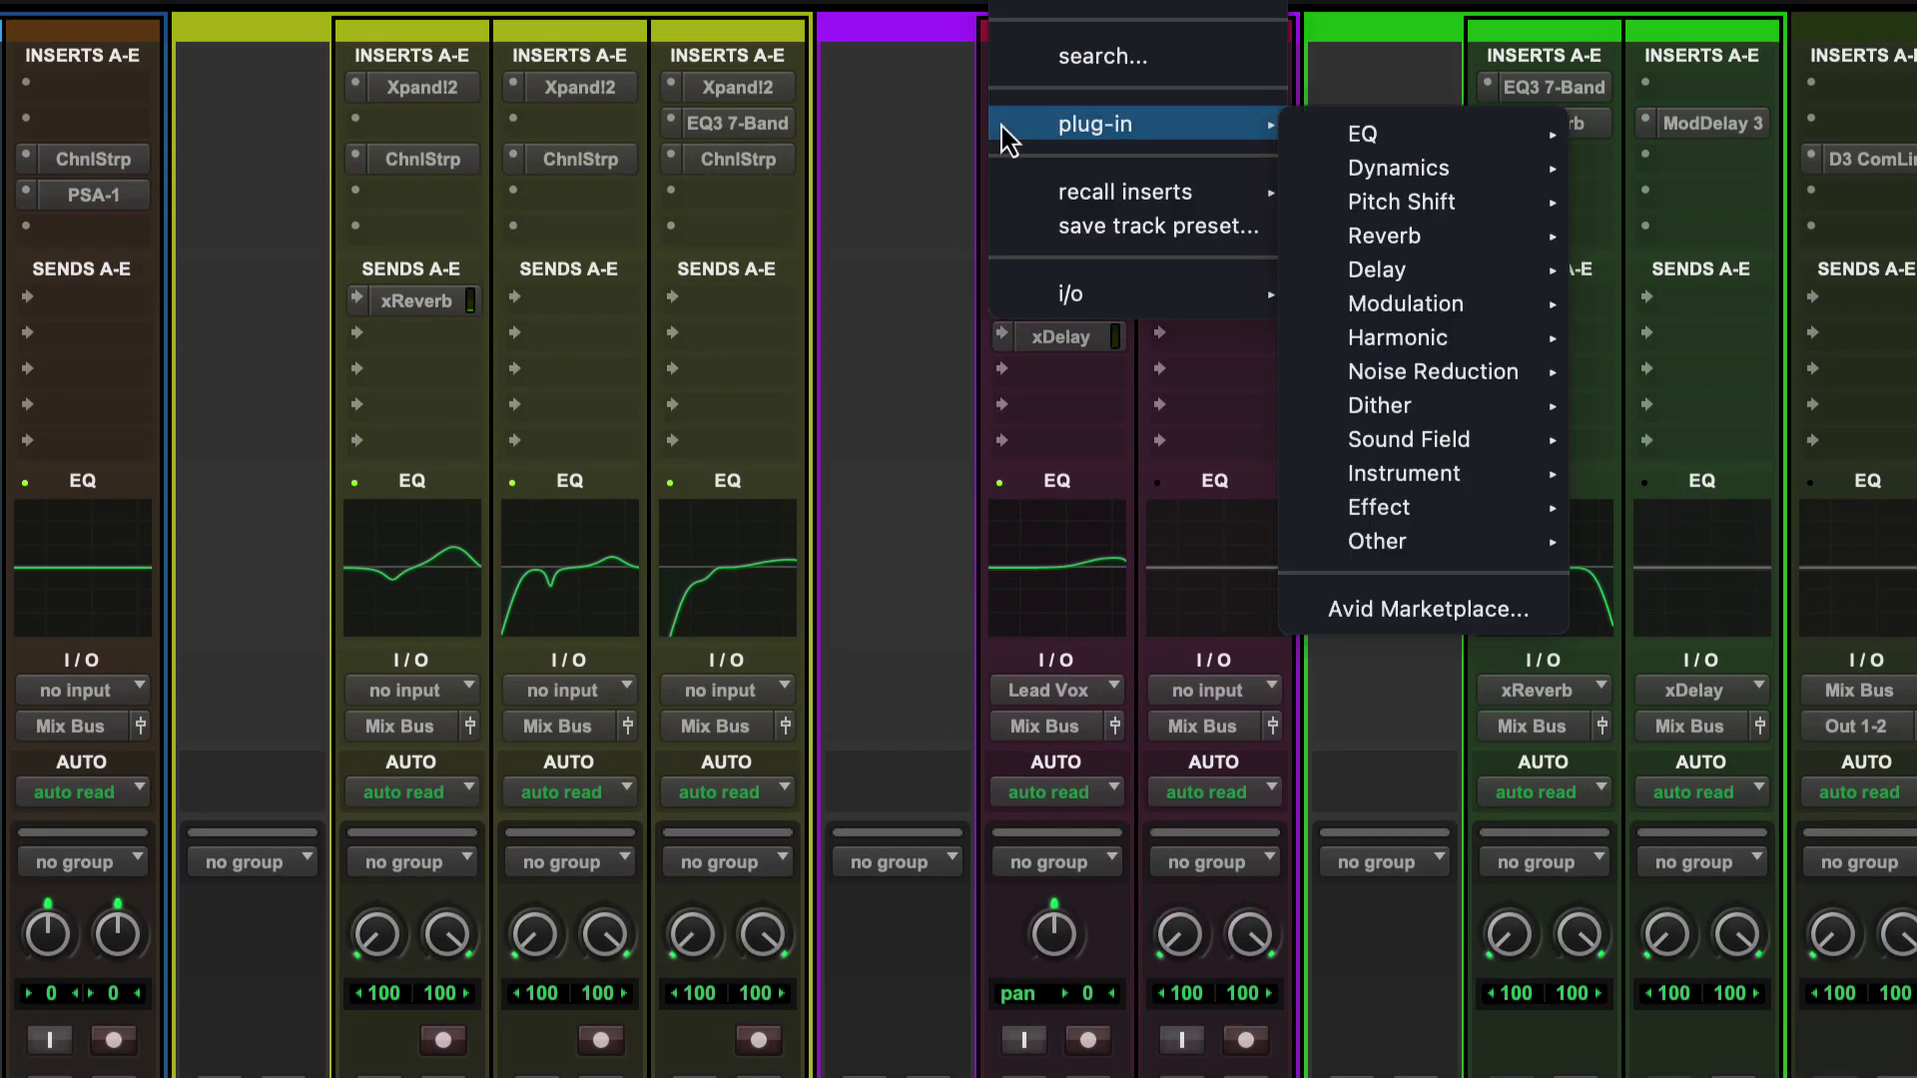
{"action": "left_click", "coordinate": [915, 118]}
{"action": "left_click", "coordinate": [1063, 301]}
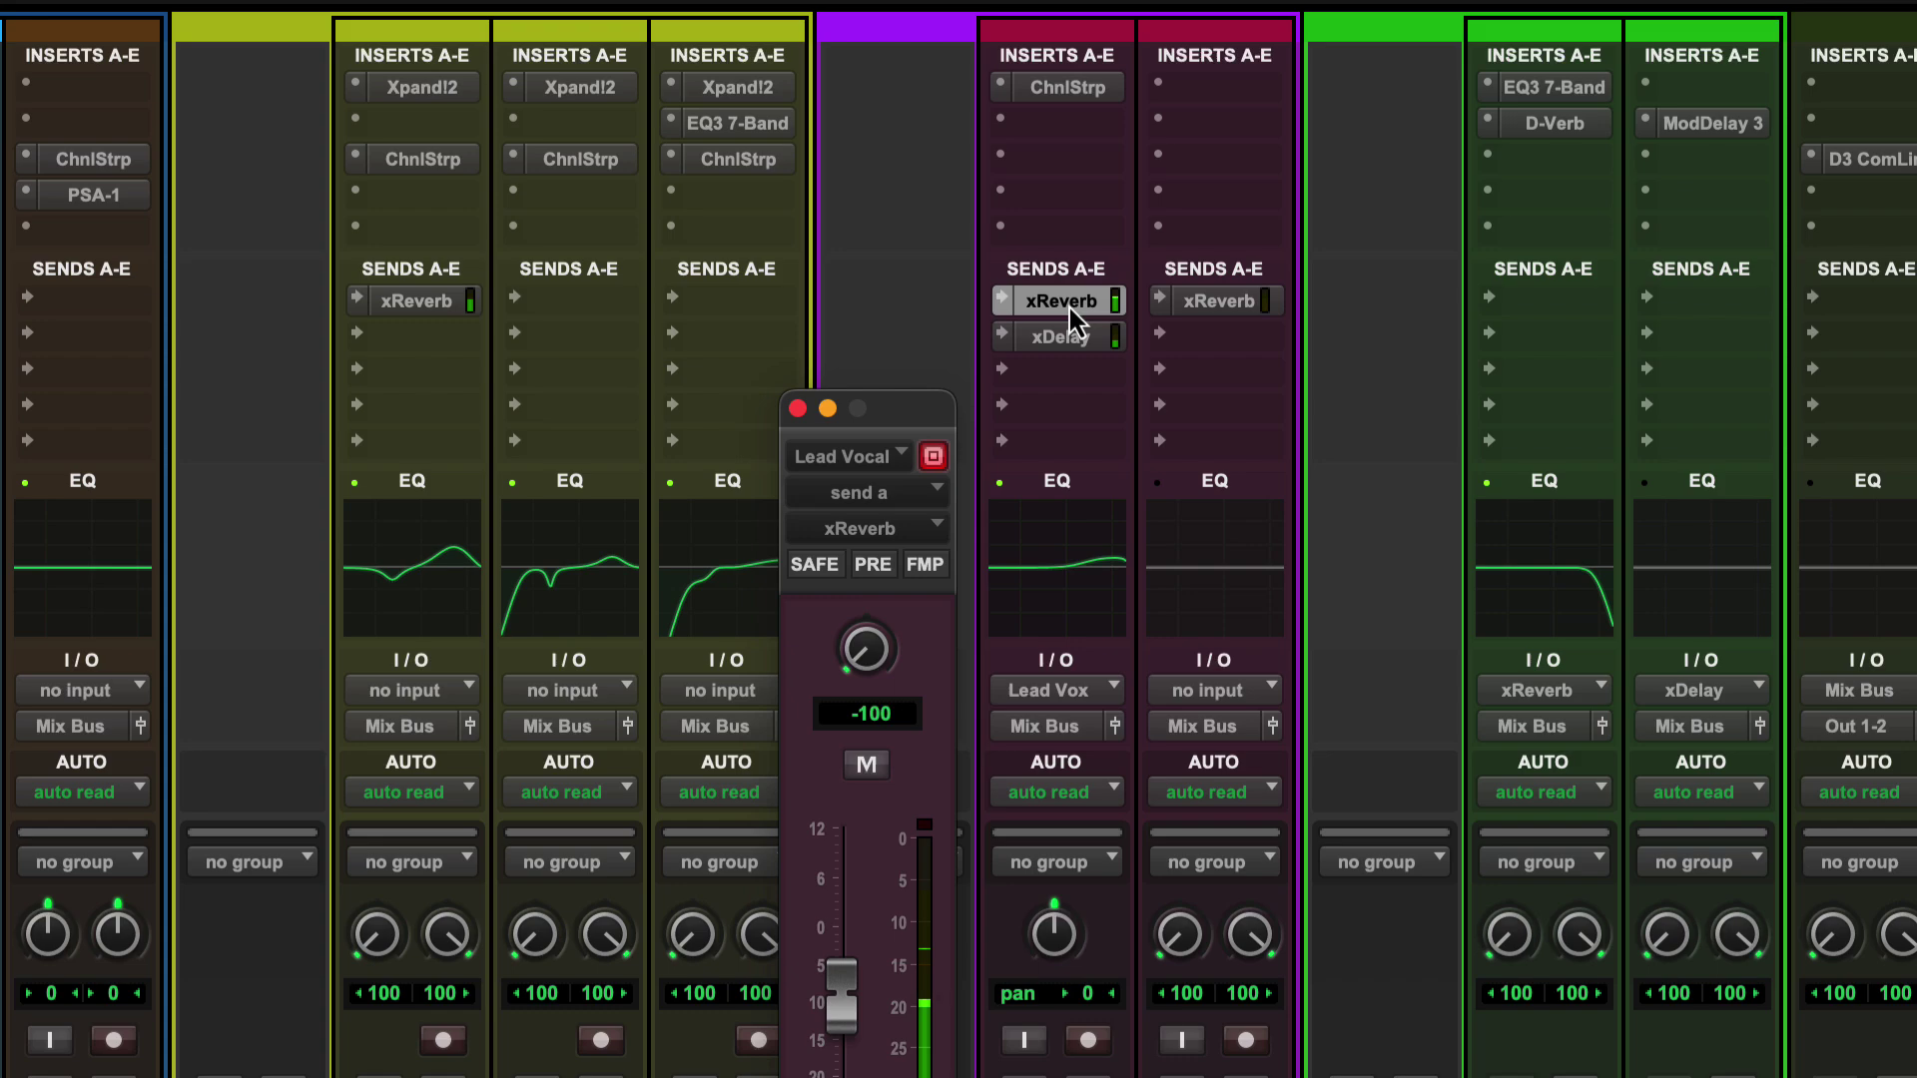
{"action": "left_click", "coordinate": [1067, 303]}
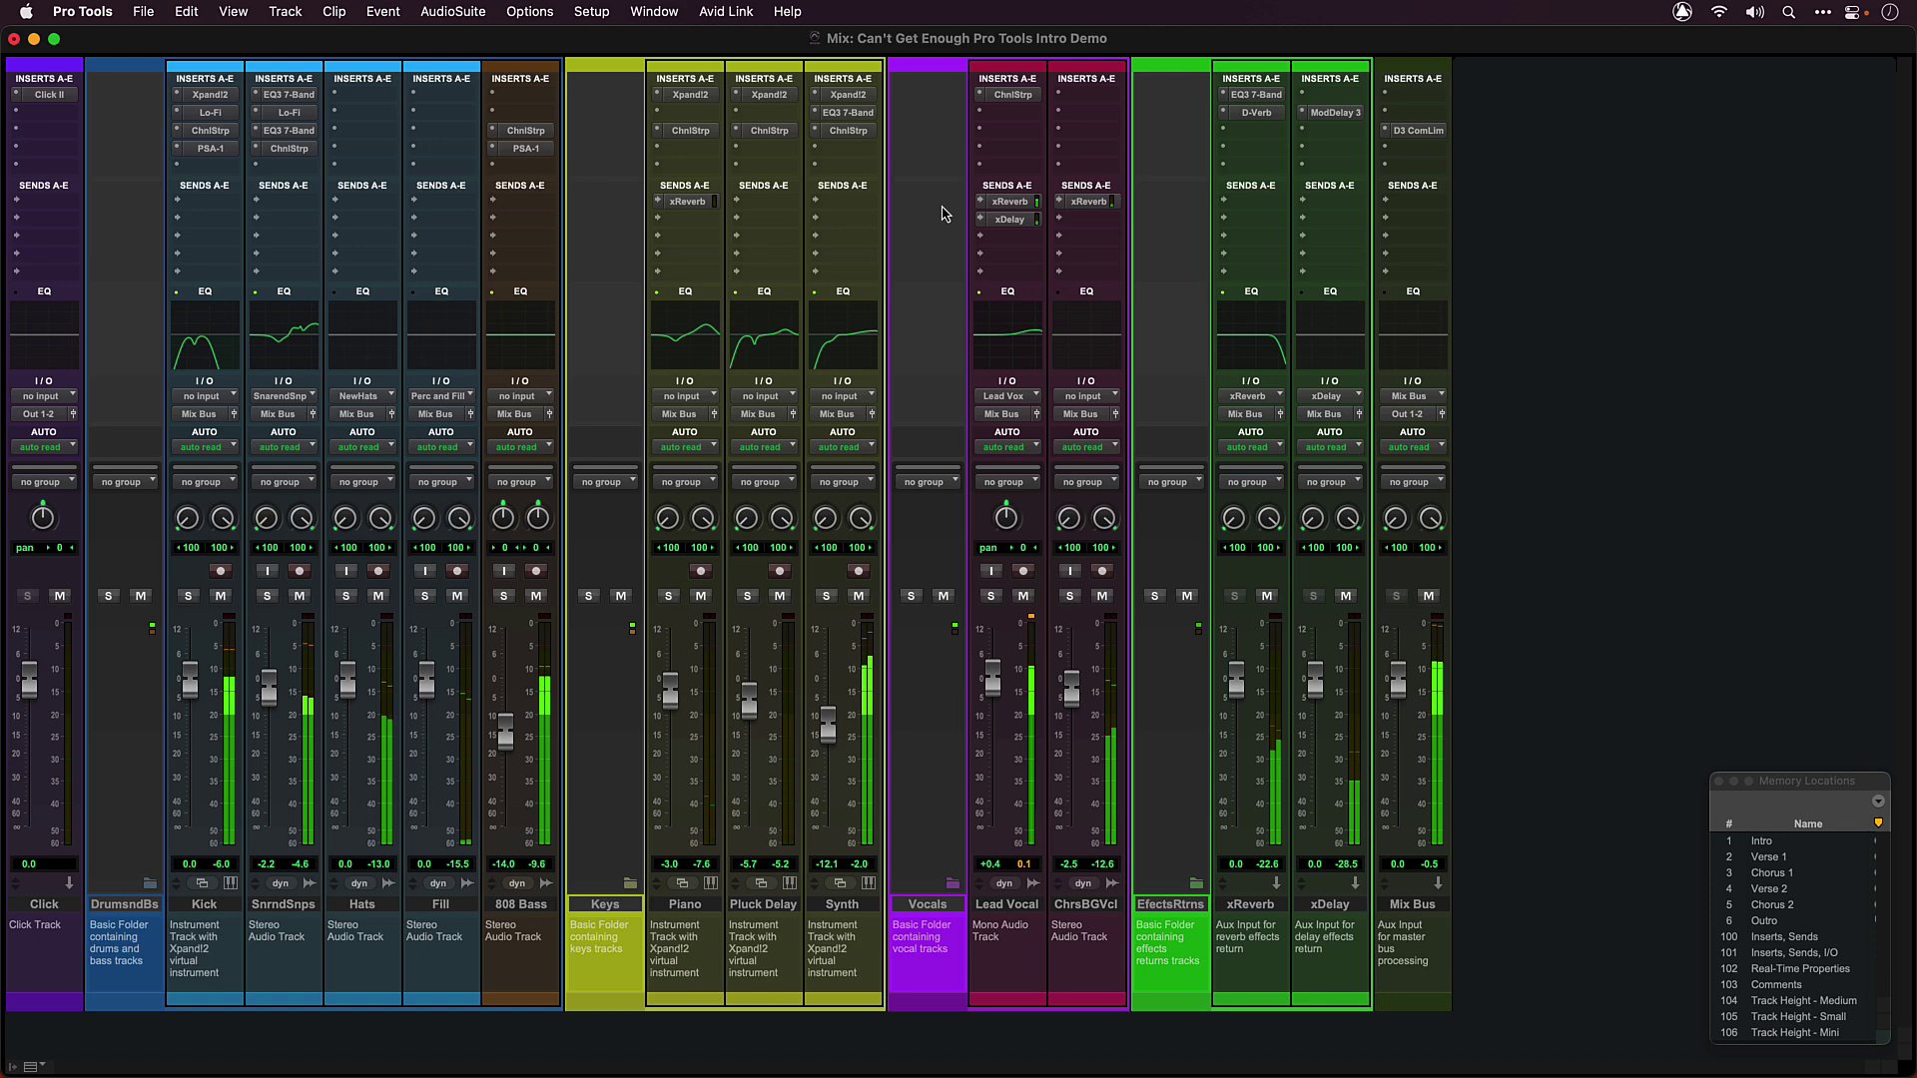
- Return to the Edit window, zoom out to reveal the Outro, then zoom back in
{"action": "key", "text": "super+equal"}
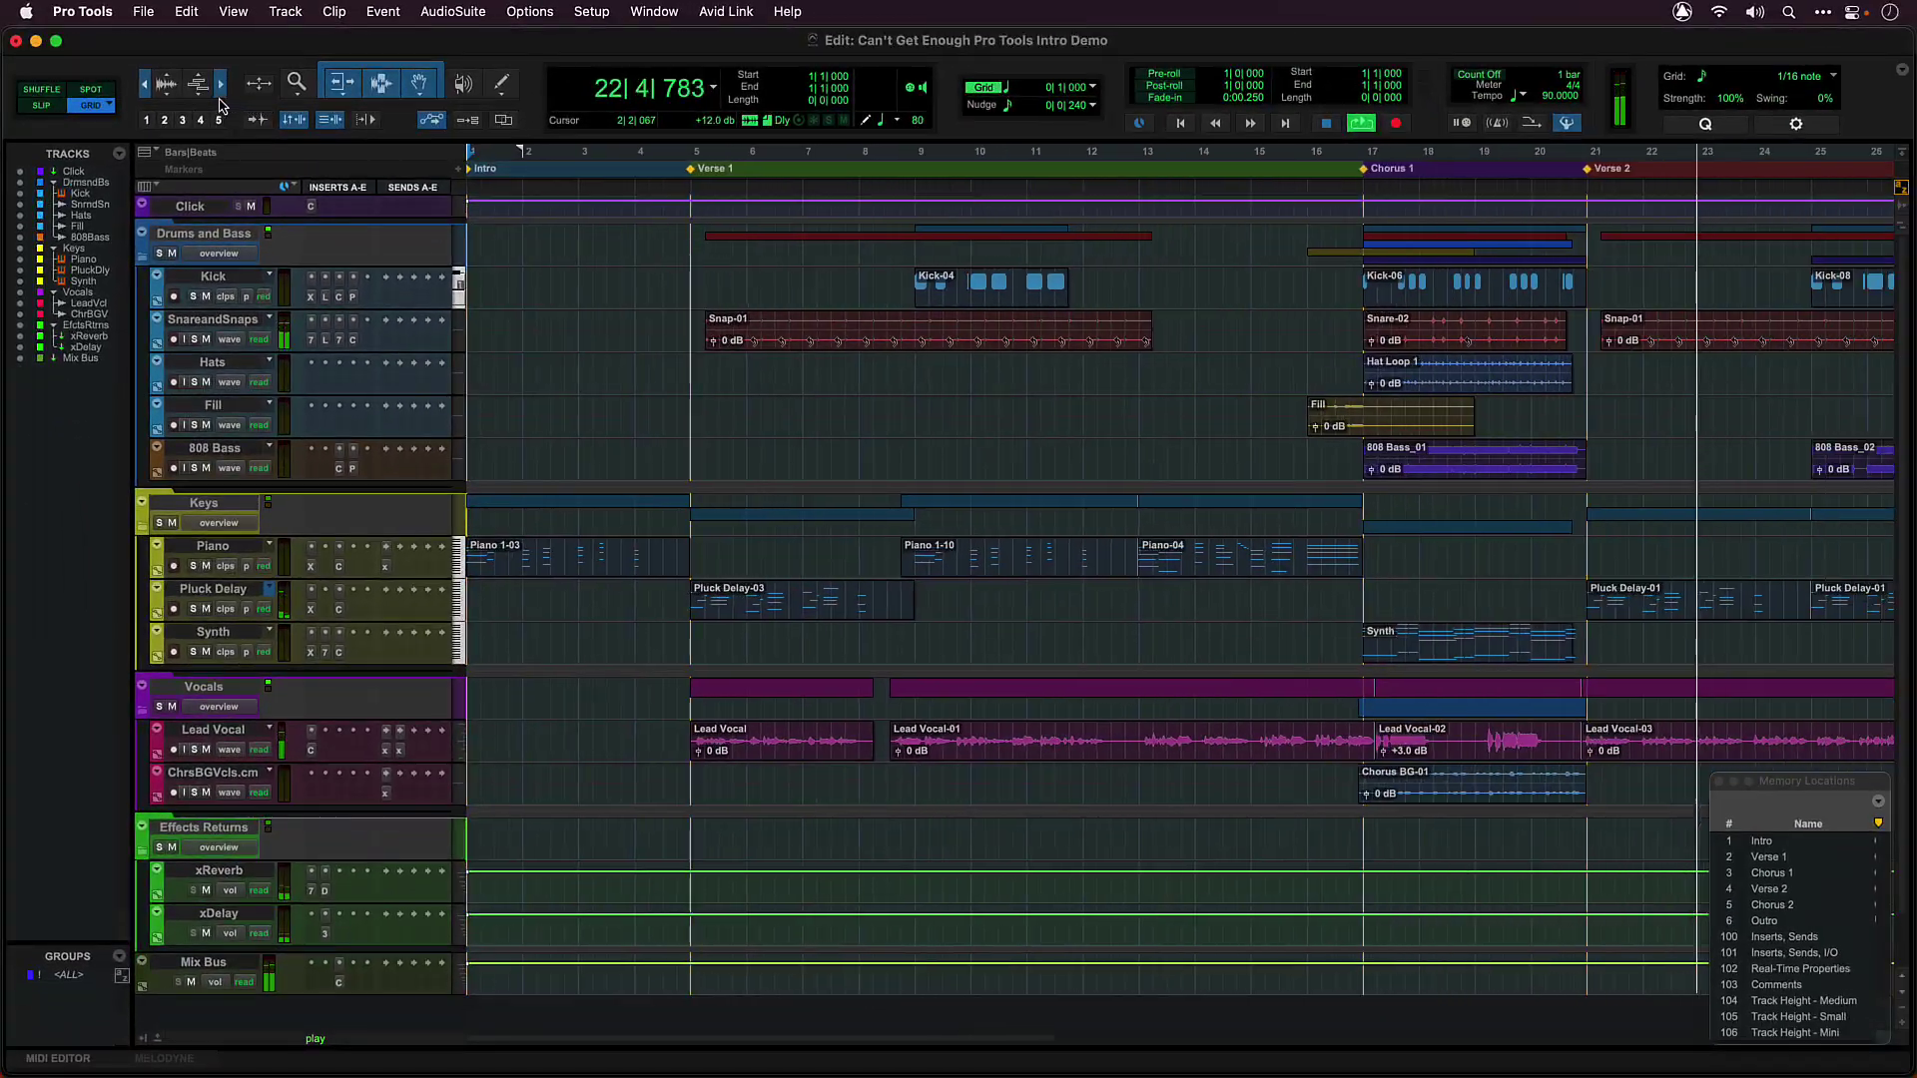
{"action": "left_click", "coordinate": [220, 102]}
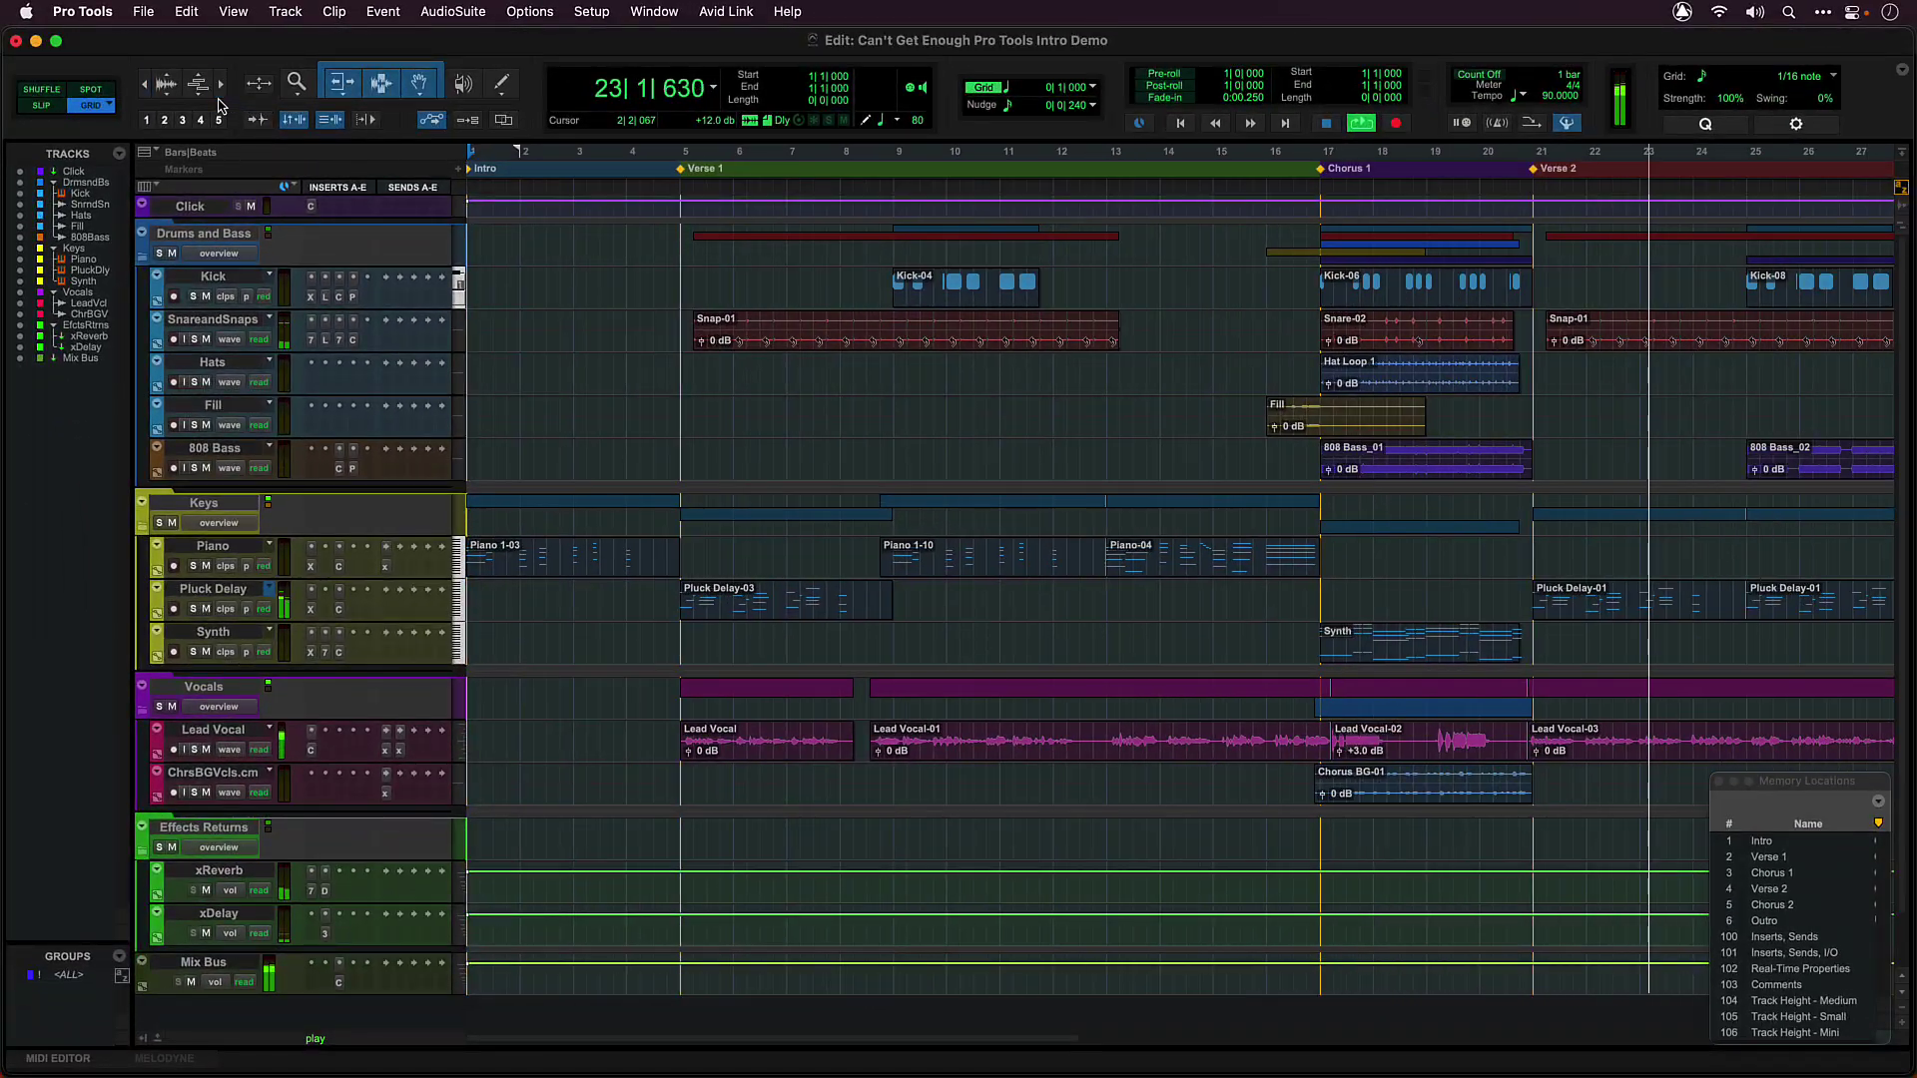
{"action": "key", "text": "r"}
{"action": "key", "text": "r"}
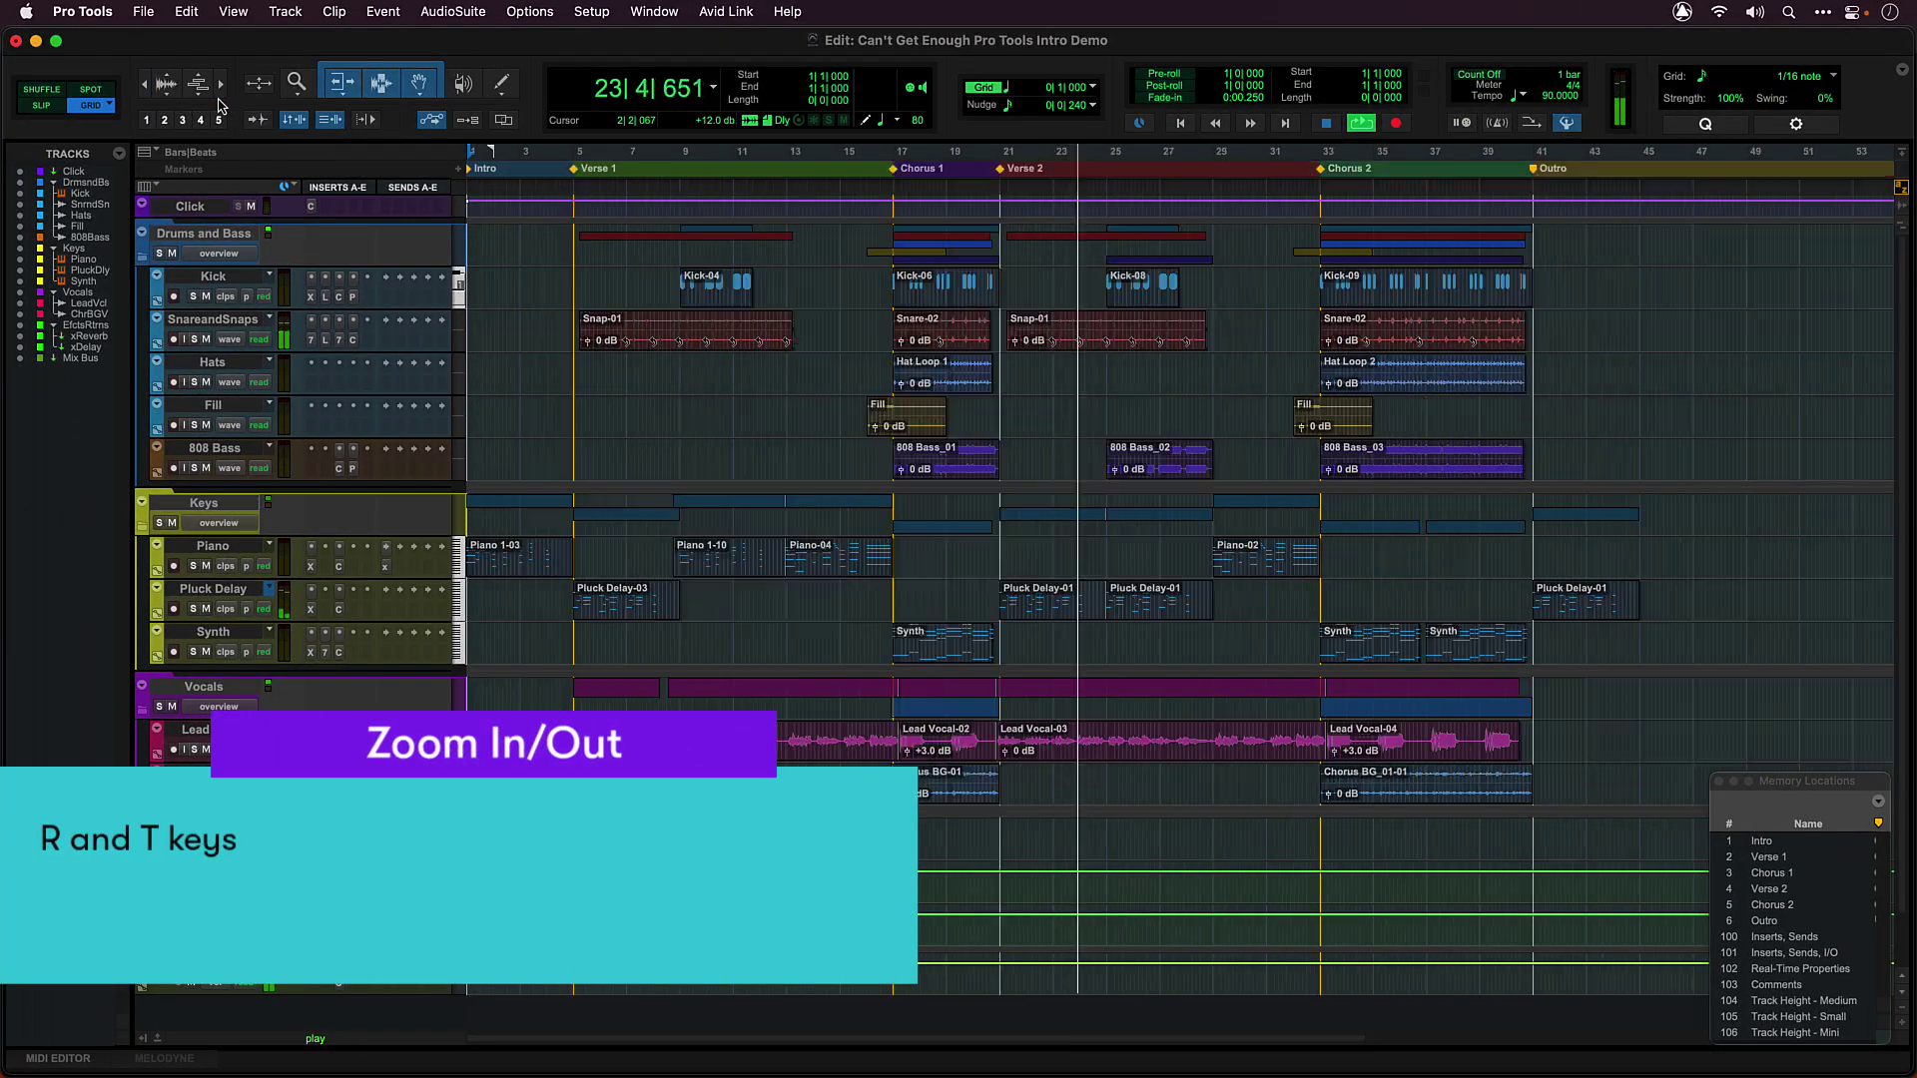
{"action": "key", "text": "r"}
{"action": "key", "text": "t"}
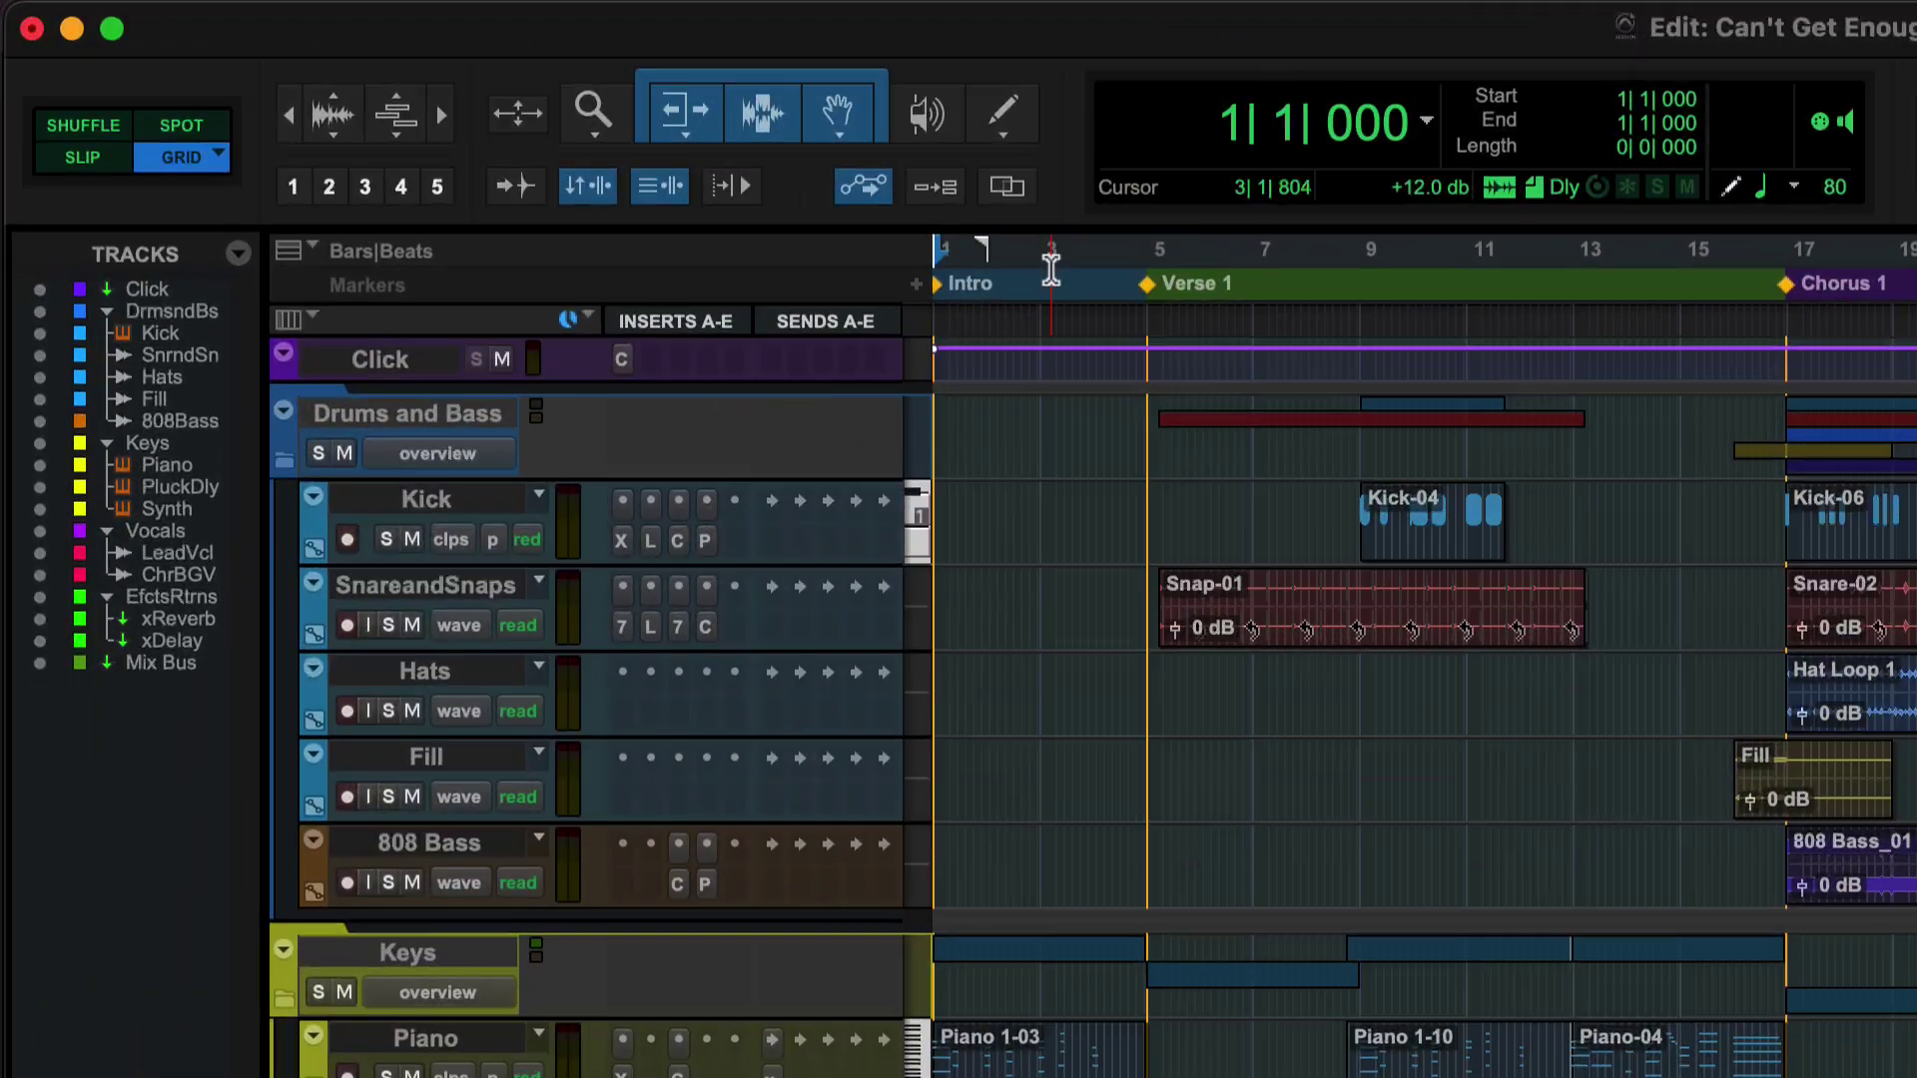
- Select a bar 3–16 range, clear it near bar 2, and browse the ruler view choices
{"action": "left_click_drag", "start_coordinate": [525, 151], "coordinate": [579, 152]}
{"action": "left_click_drag", "start_coordinate": [1159, 267], "coordinate": [1782, 264]}
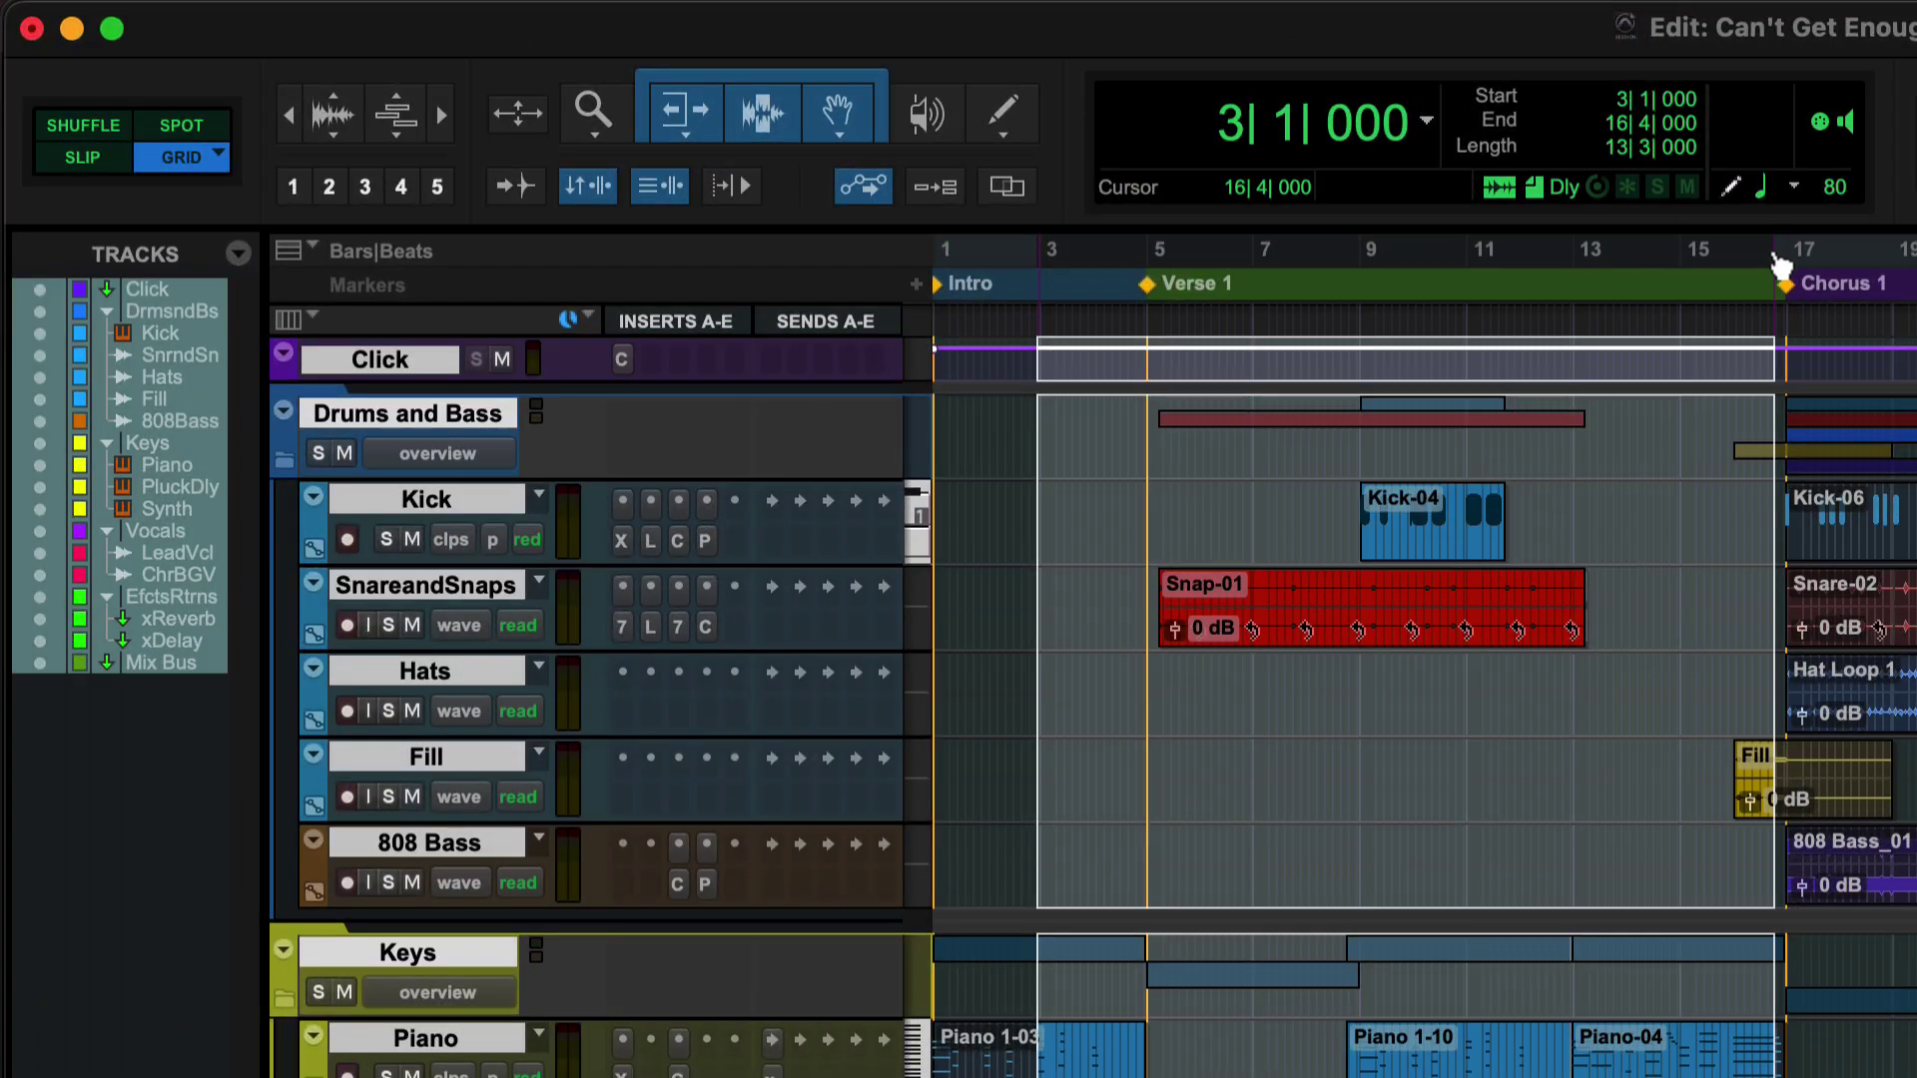
{"action": "left_click", "coordinate": [1020, 421]}
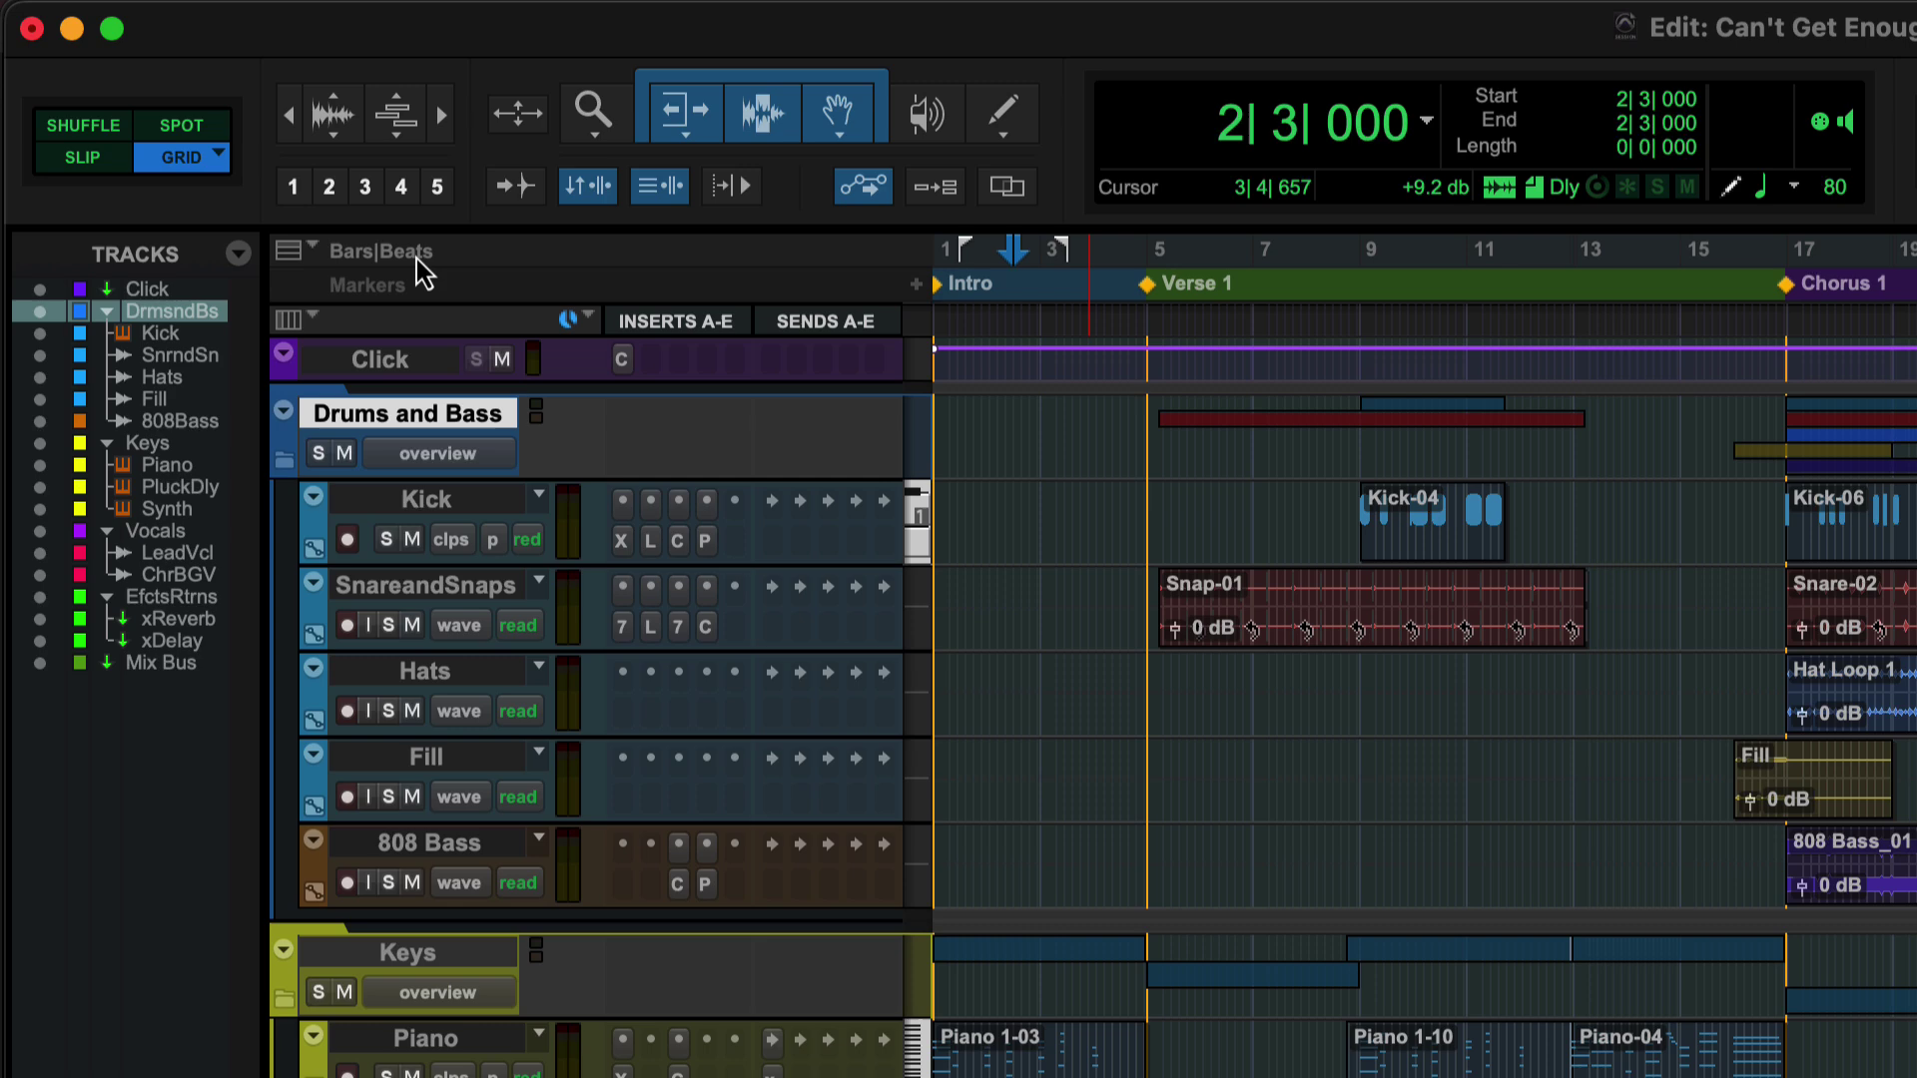
{"action": "left_click", "coordinate": [315, 255]}
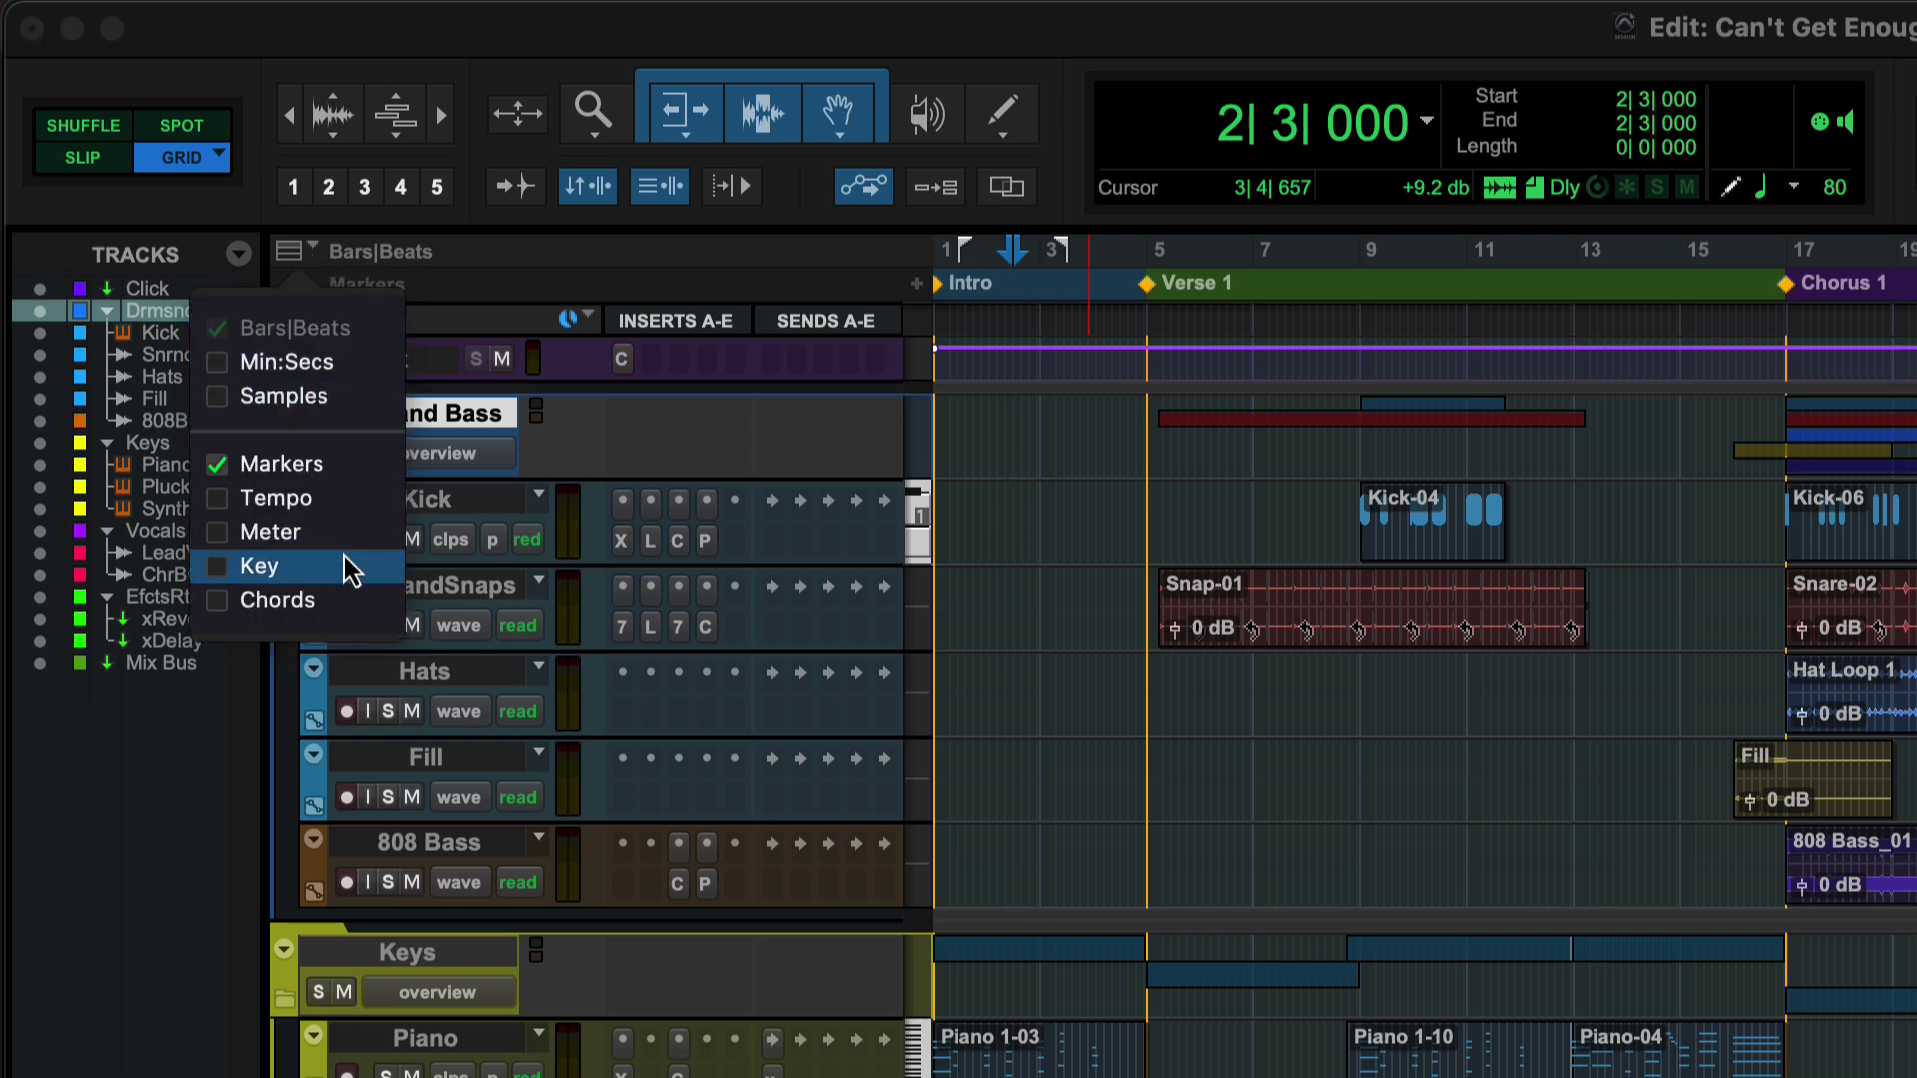
{"action": "left_click", "coordinate": [297, 263]}
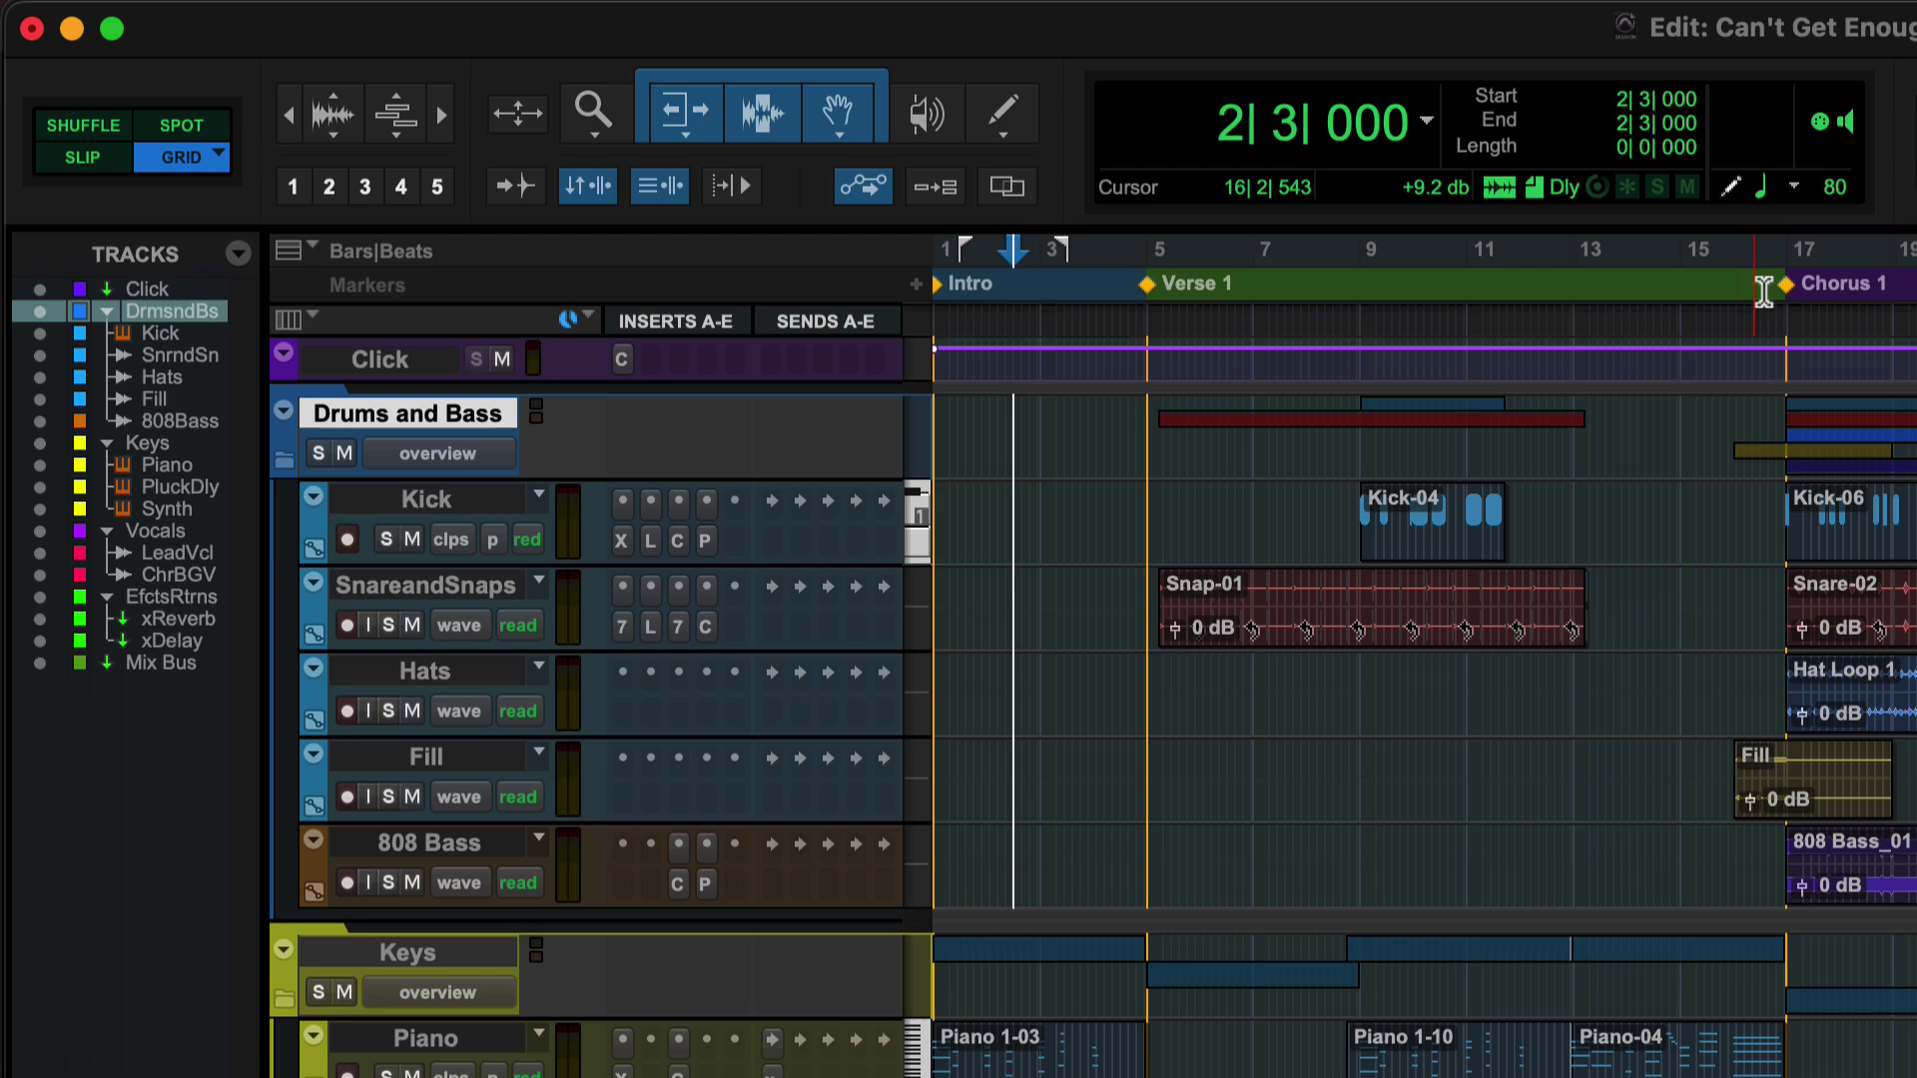
- Jump playback from the Verse 1 marker to Chorus 1, then back to the Intro
{"action": "left_click", "coordinate": [1150, 286]}
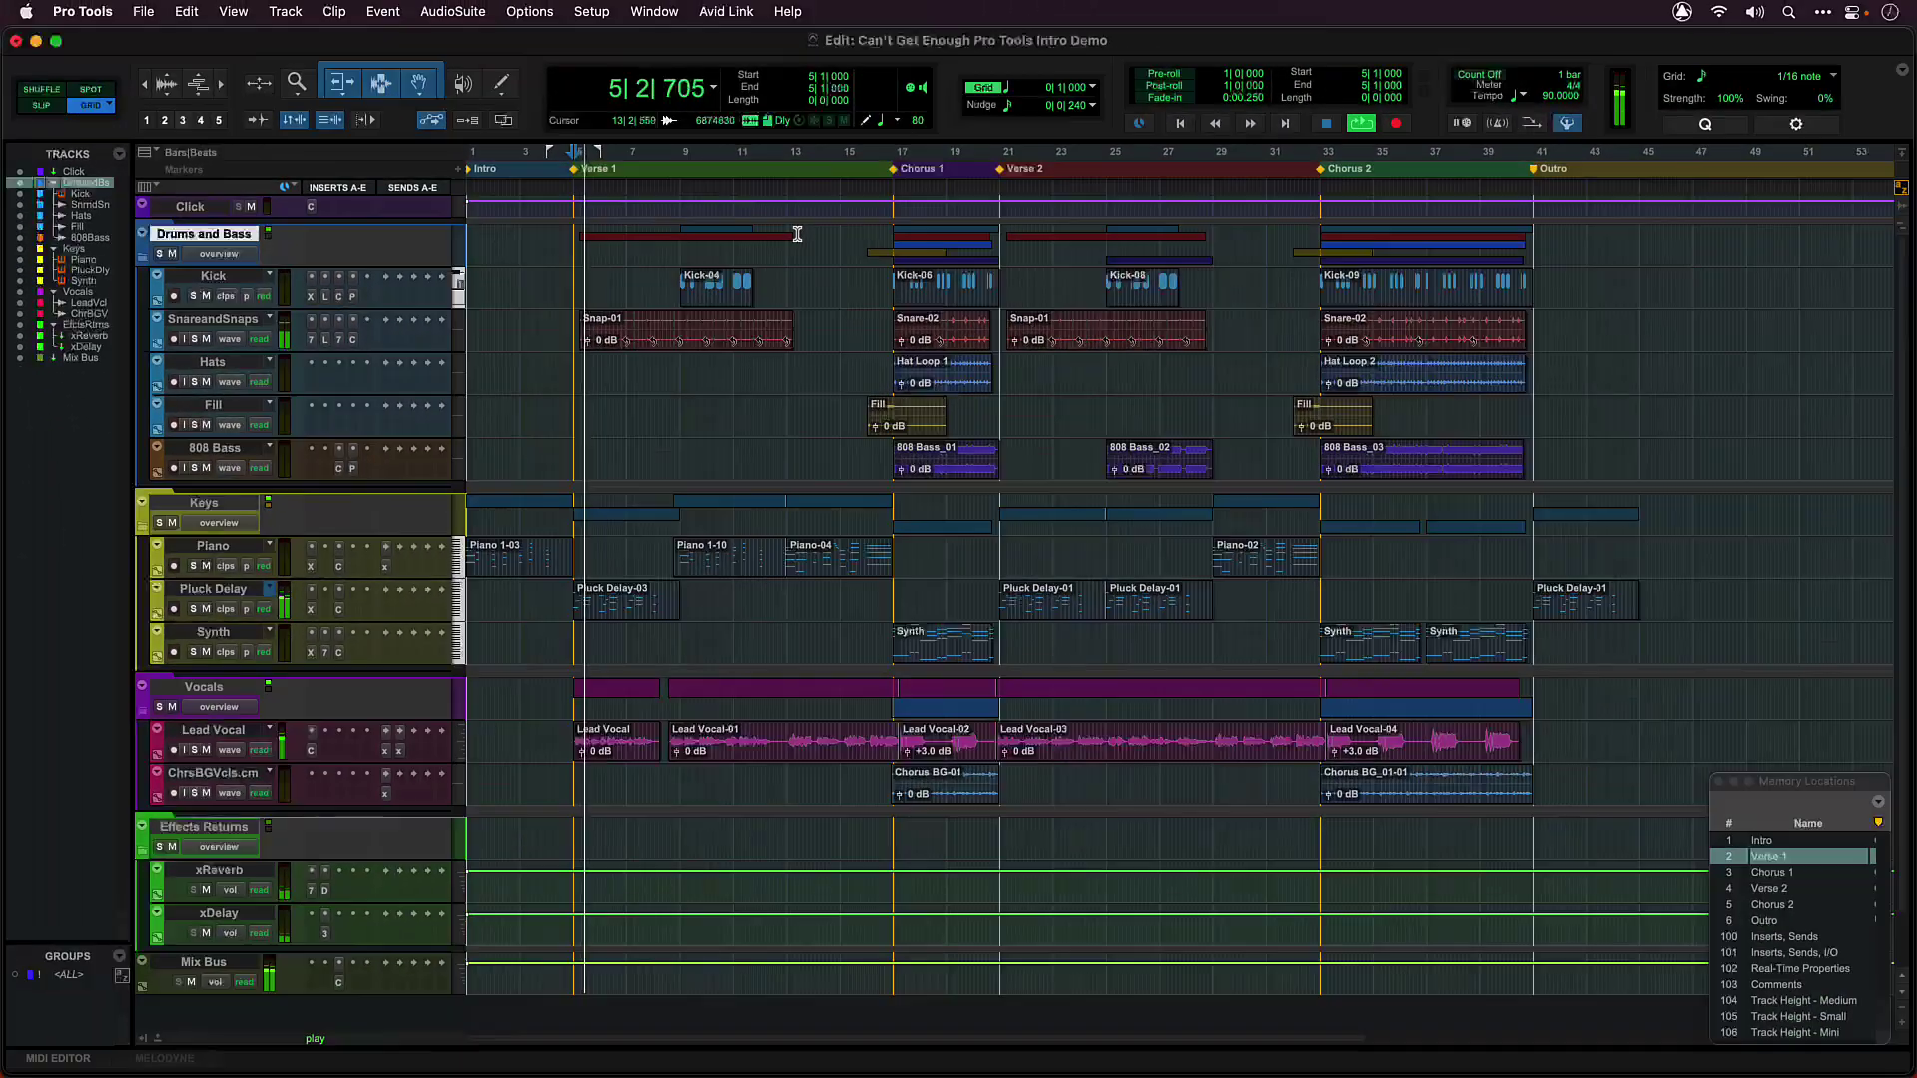
{"action": "left_click", "coordinate": [1773, 874]}
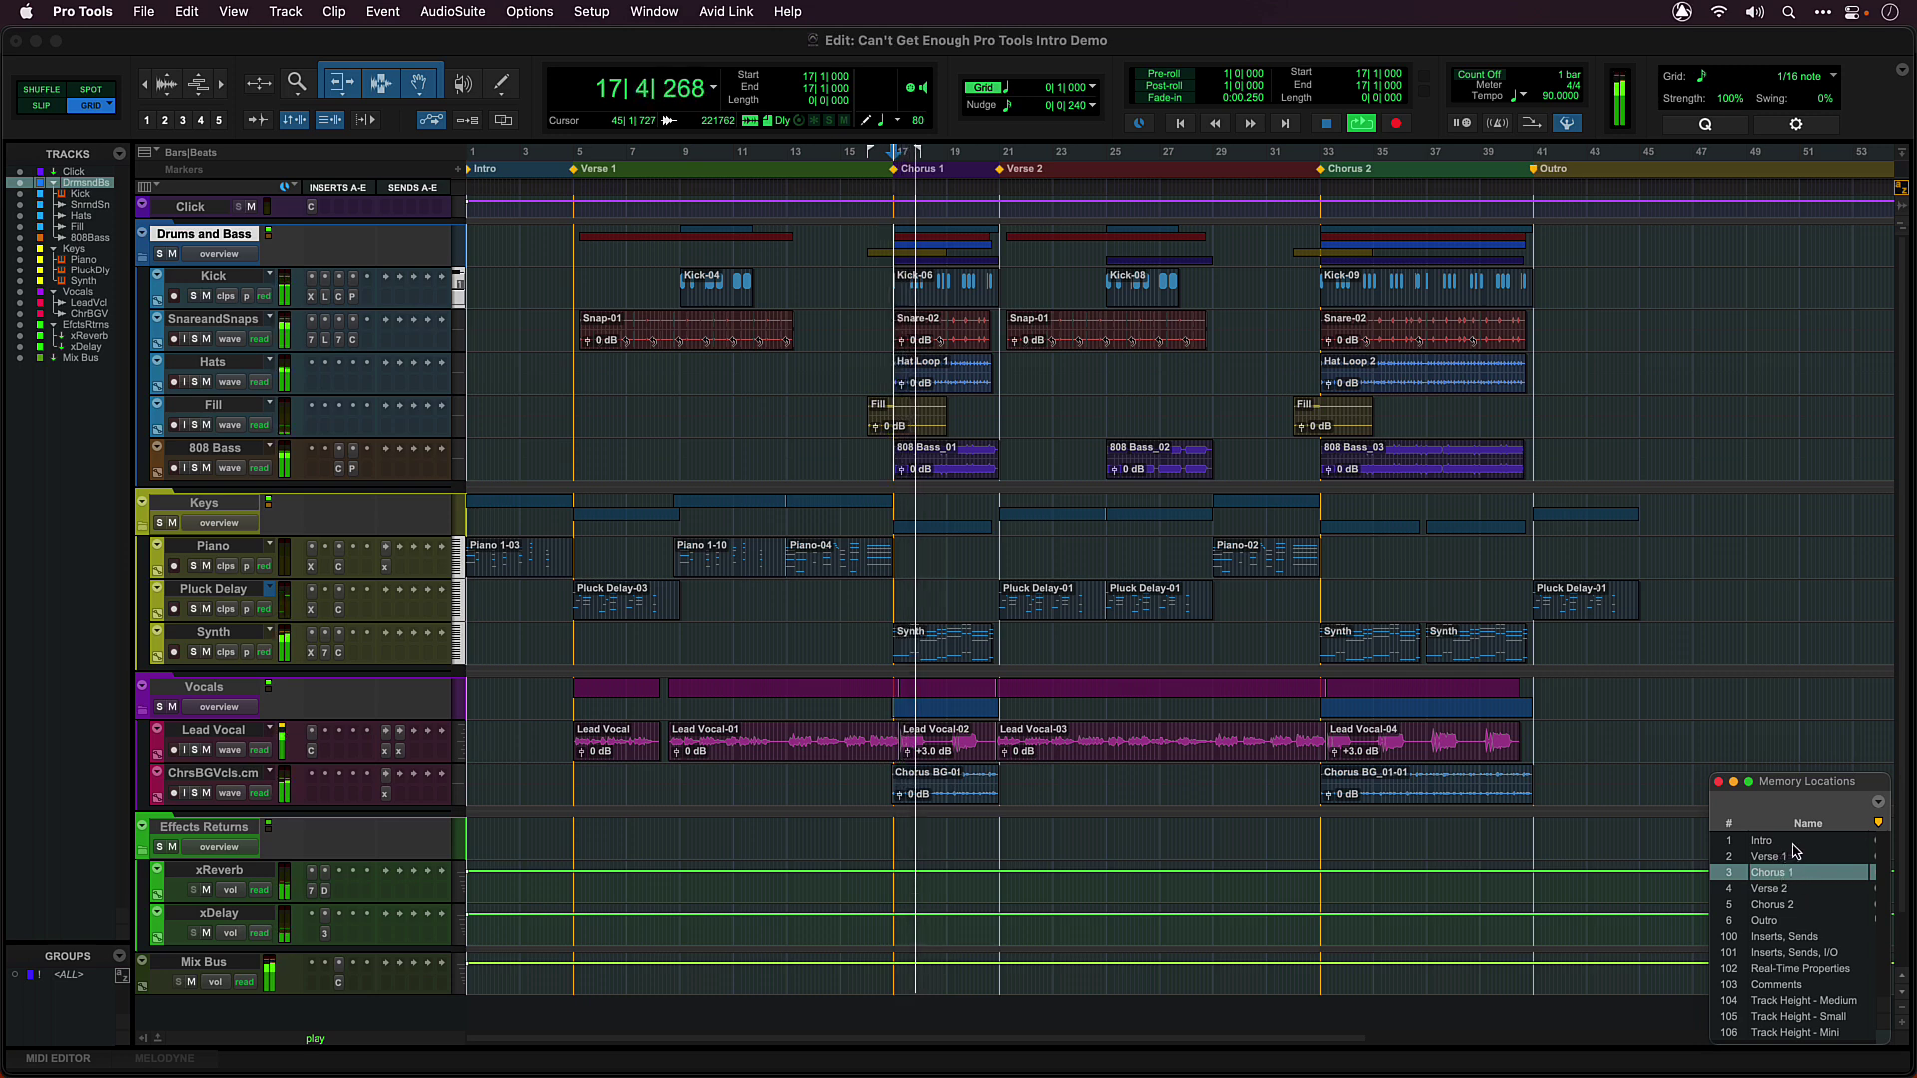
{"action": "left_click", "coordinate": [1793, 843]}
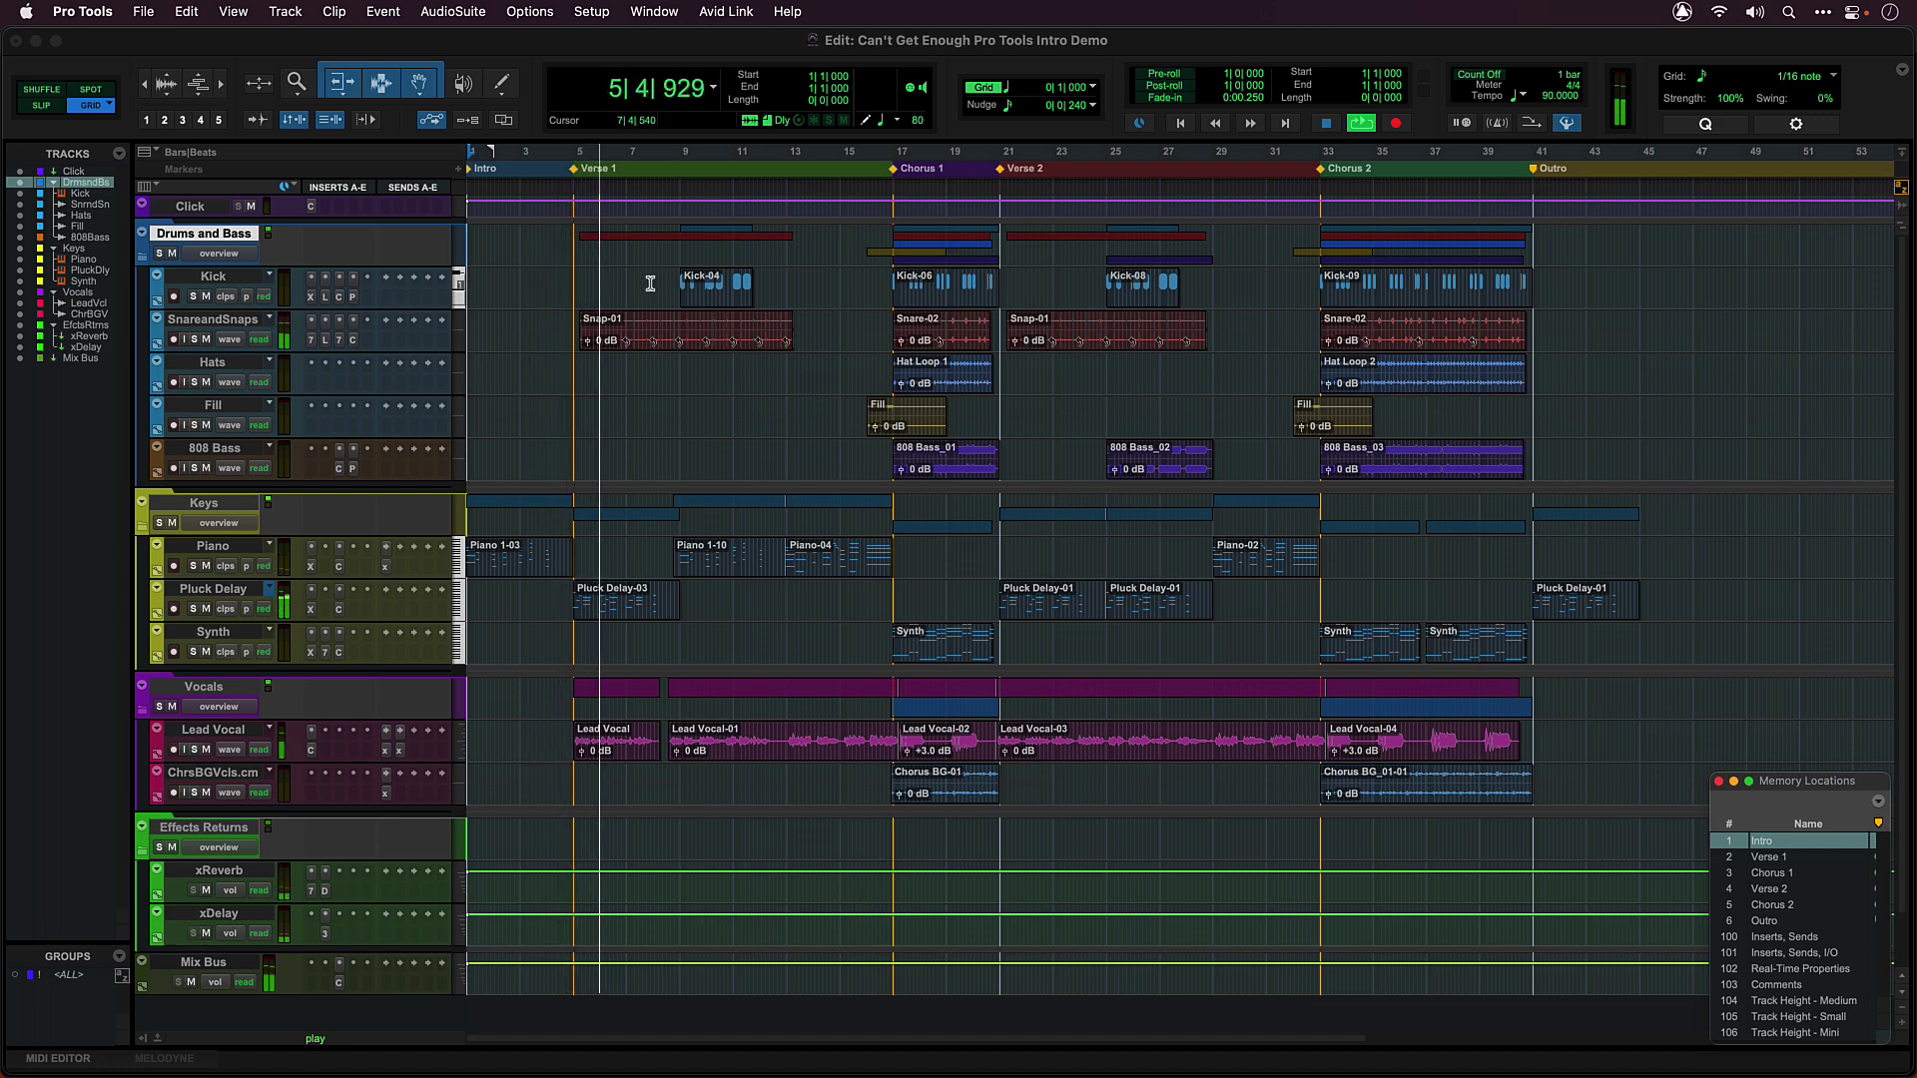
- Select the drum clips and view, then close, the Kick track's Xpand!2 instrument
{"action": "left_click_drag", "start_coordinate": [649, 283], "coordinate": [1016, 457]}
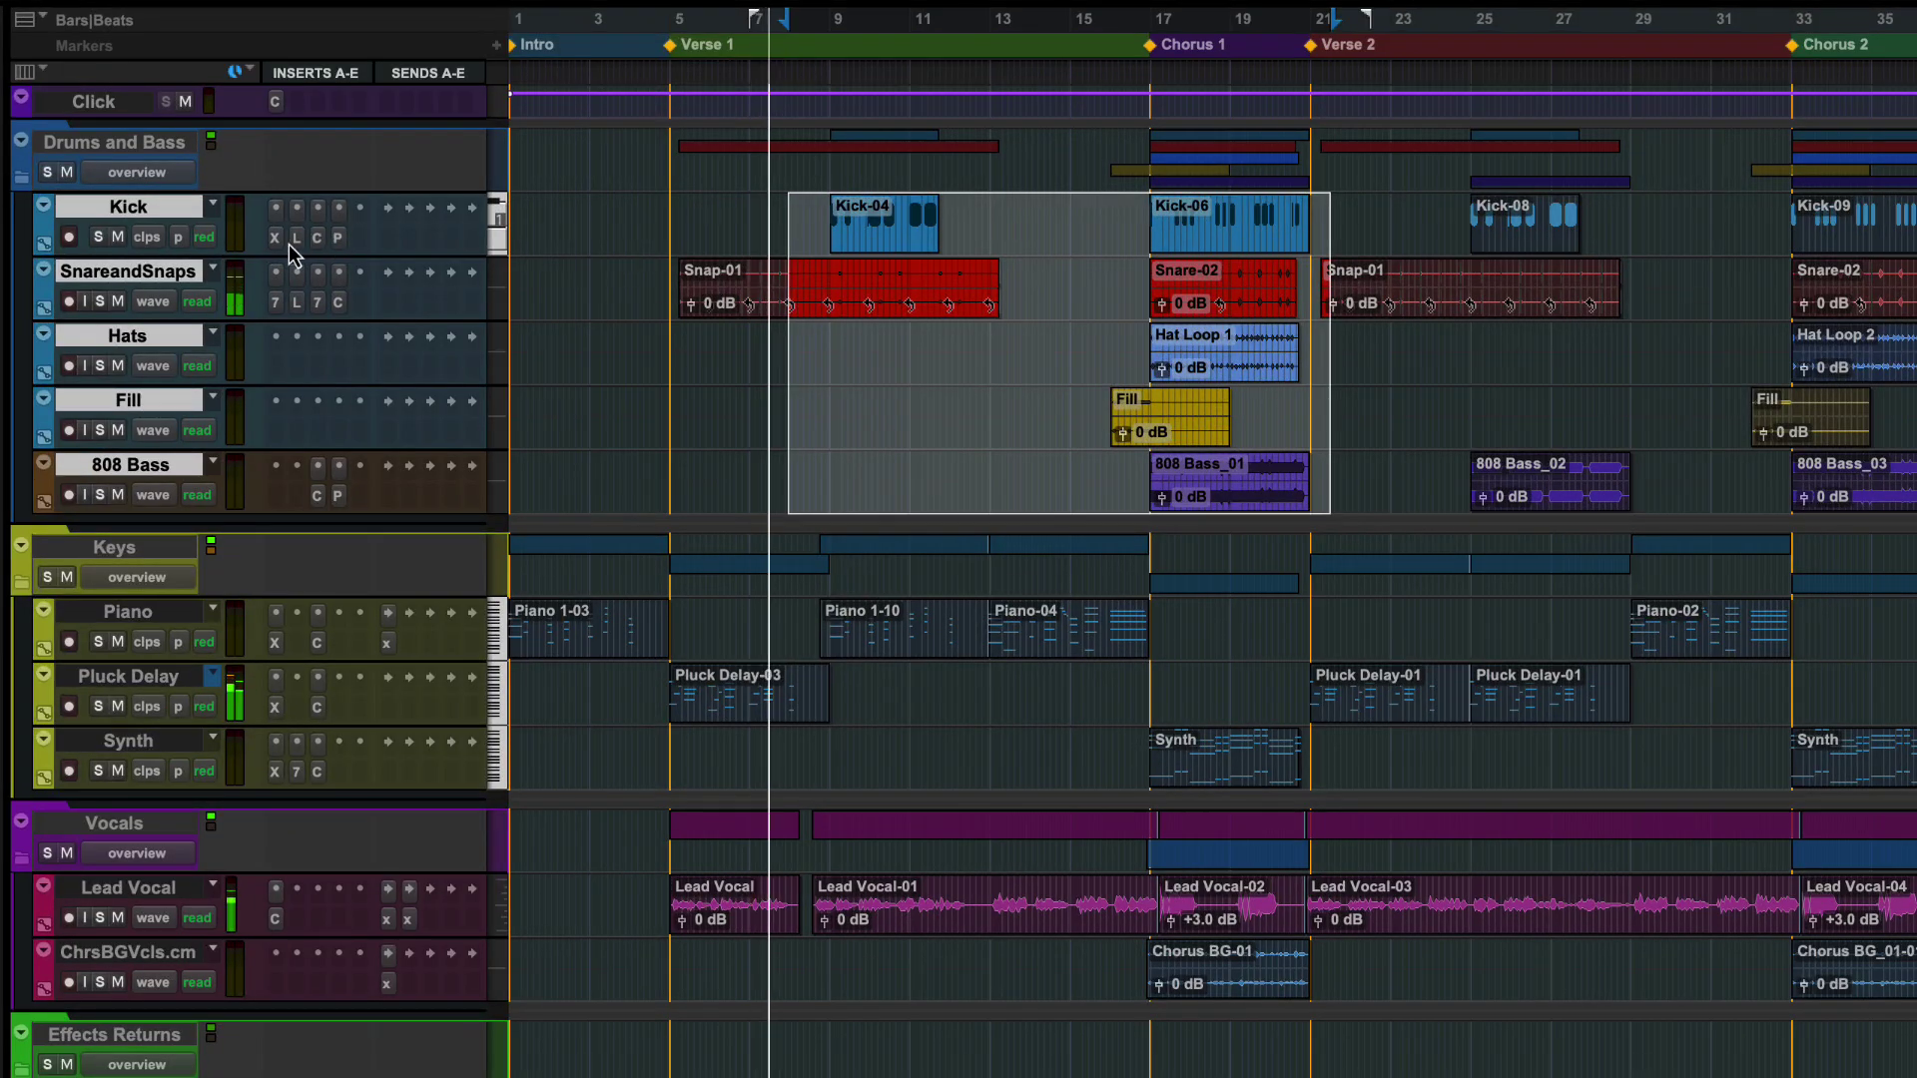
{"action": "left_click", "coordinate": [277, 240]}
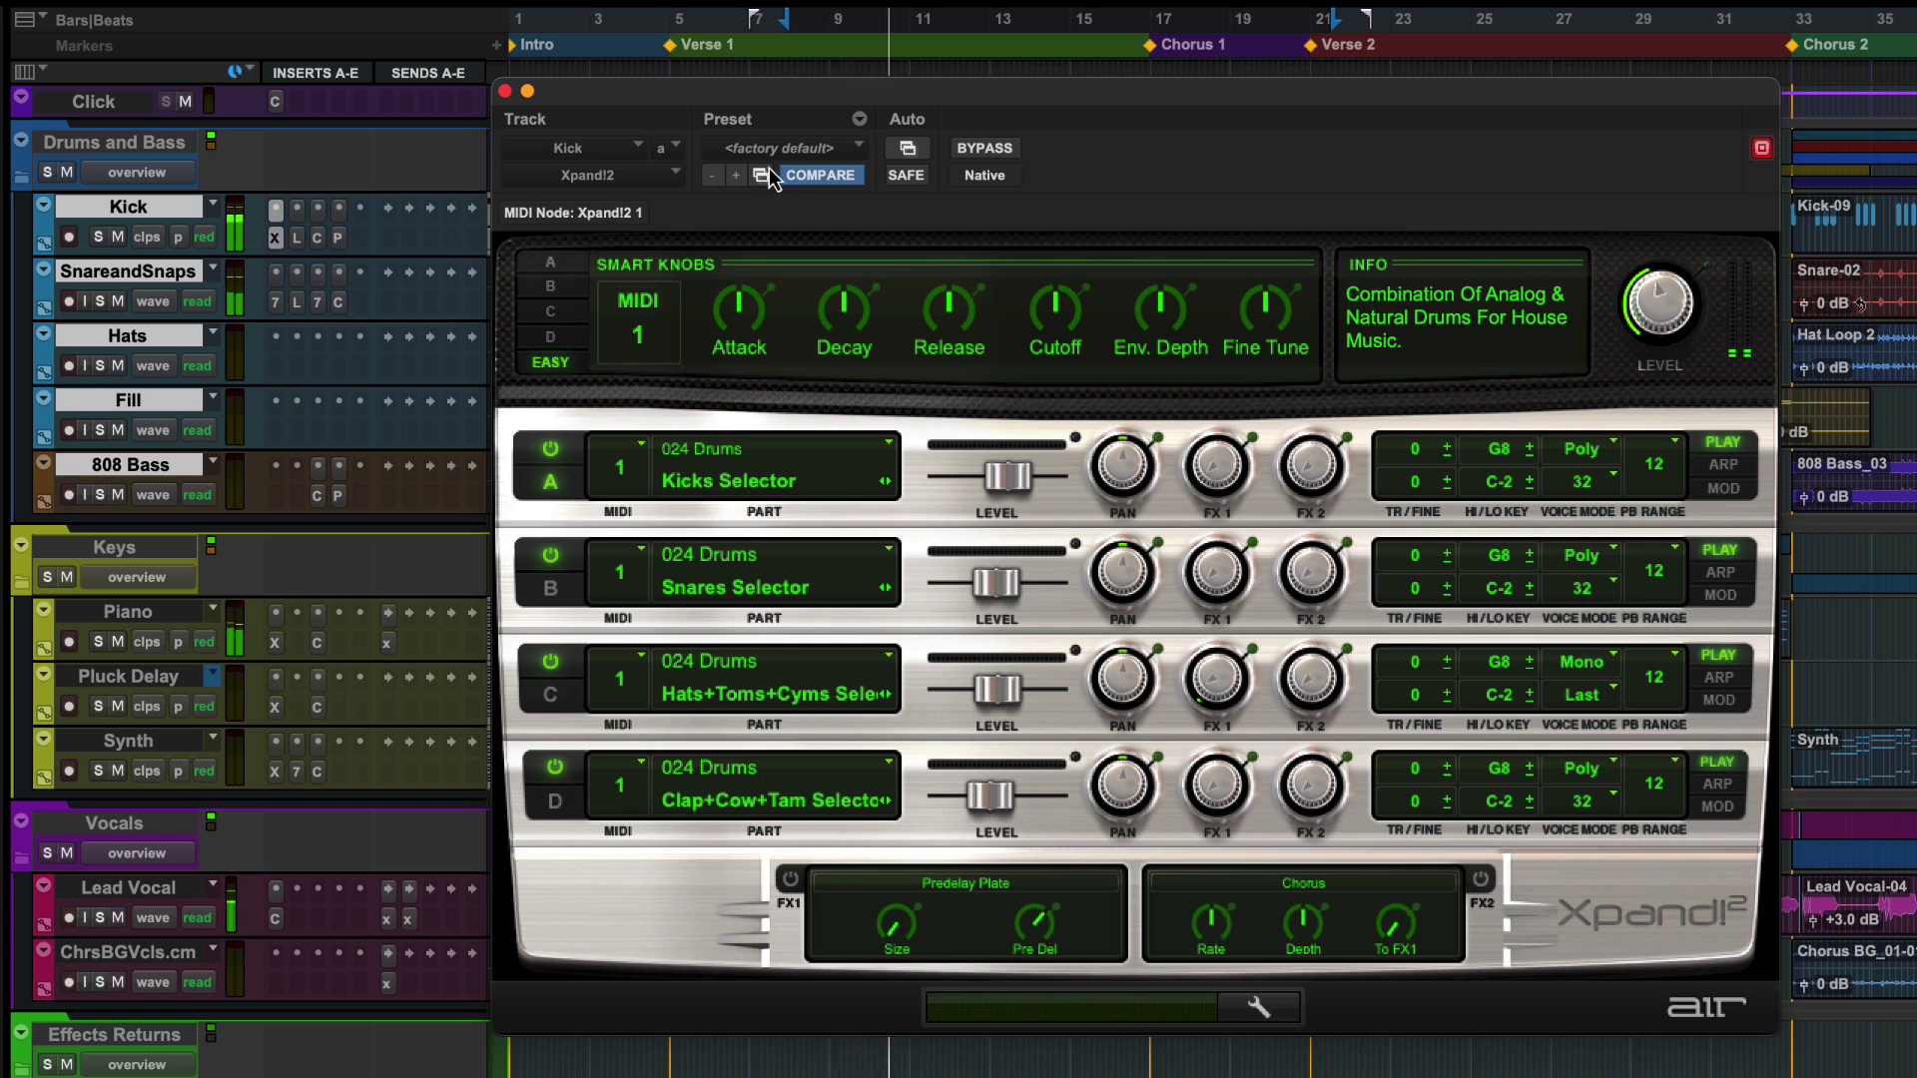
{"action": "left_click", "coordinate": [277, 239]}
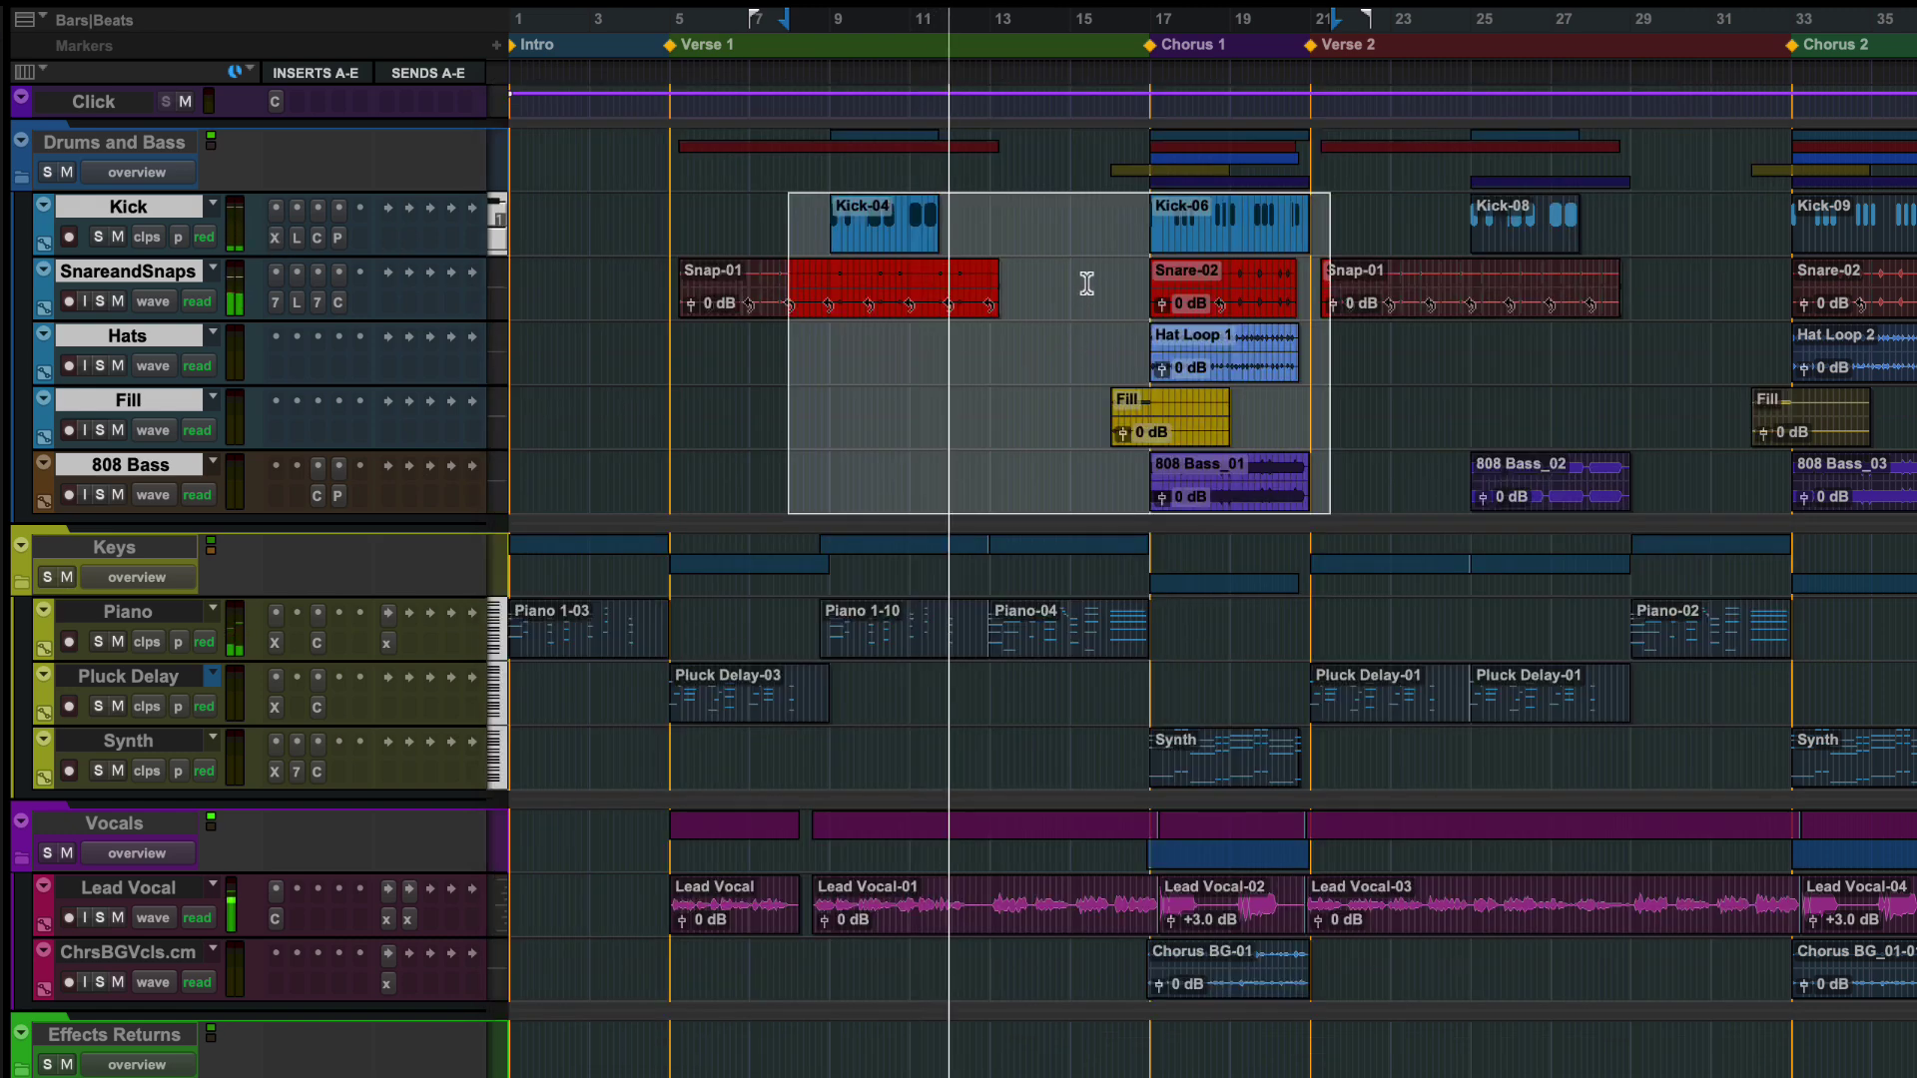
{"action": "left_click_drag", "start_coordinate": [1088, 263], "coordinate": [1324, 478]}
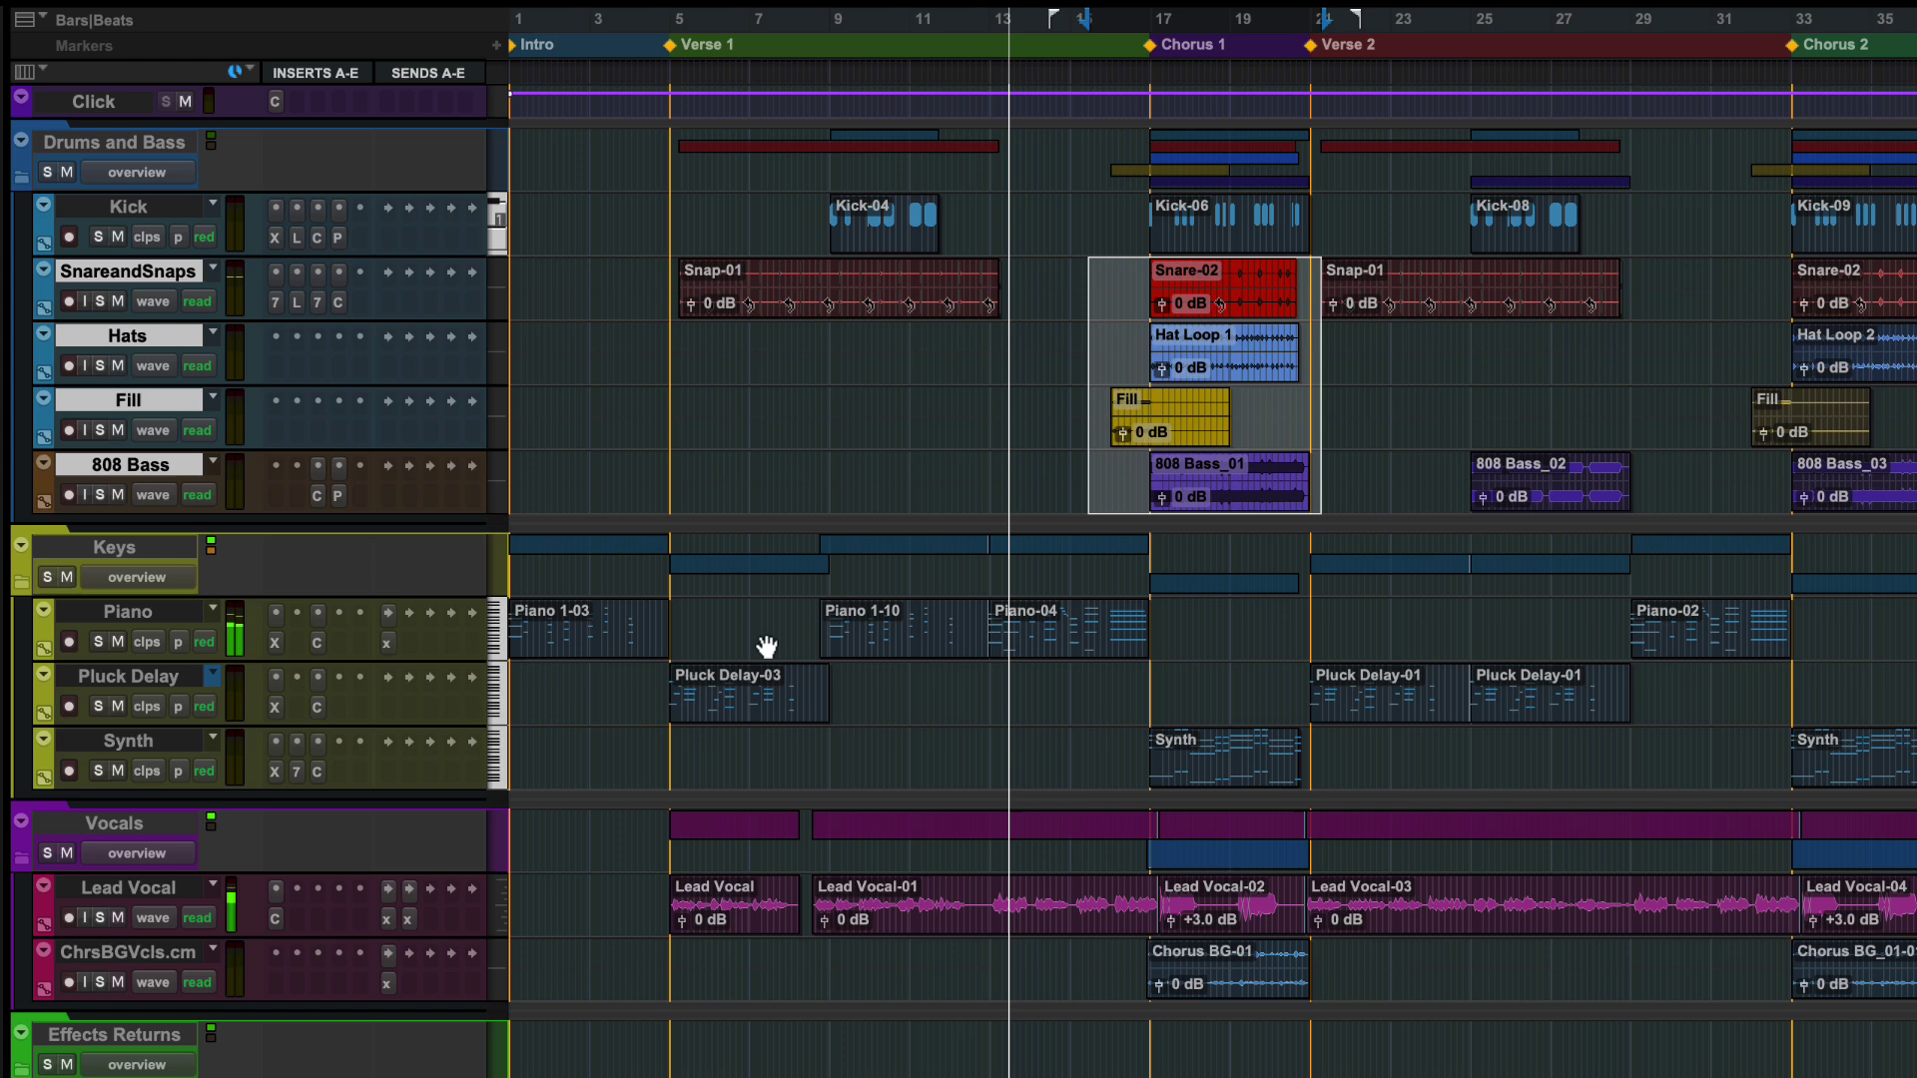
- Select the piano, pluck and synth clips and view each track's Xpand!2 settings
{"action": "mouse_move", "coordinate": [767, 605]}
{"action": "left_mouse_down"}
{"action": "mouse_move", "coordinate": [1317, 805]}
{"action": "mouse_move", "coordinate": [1351, 794]}
{"action": "left_mouse_up"}
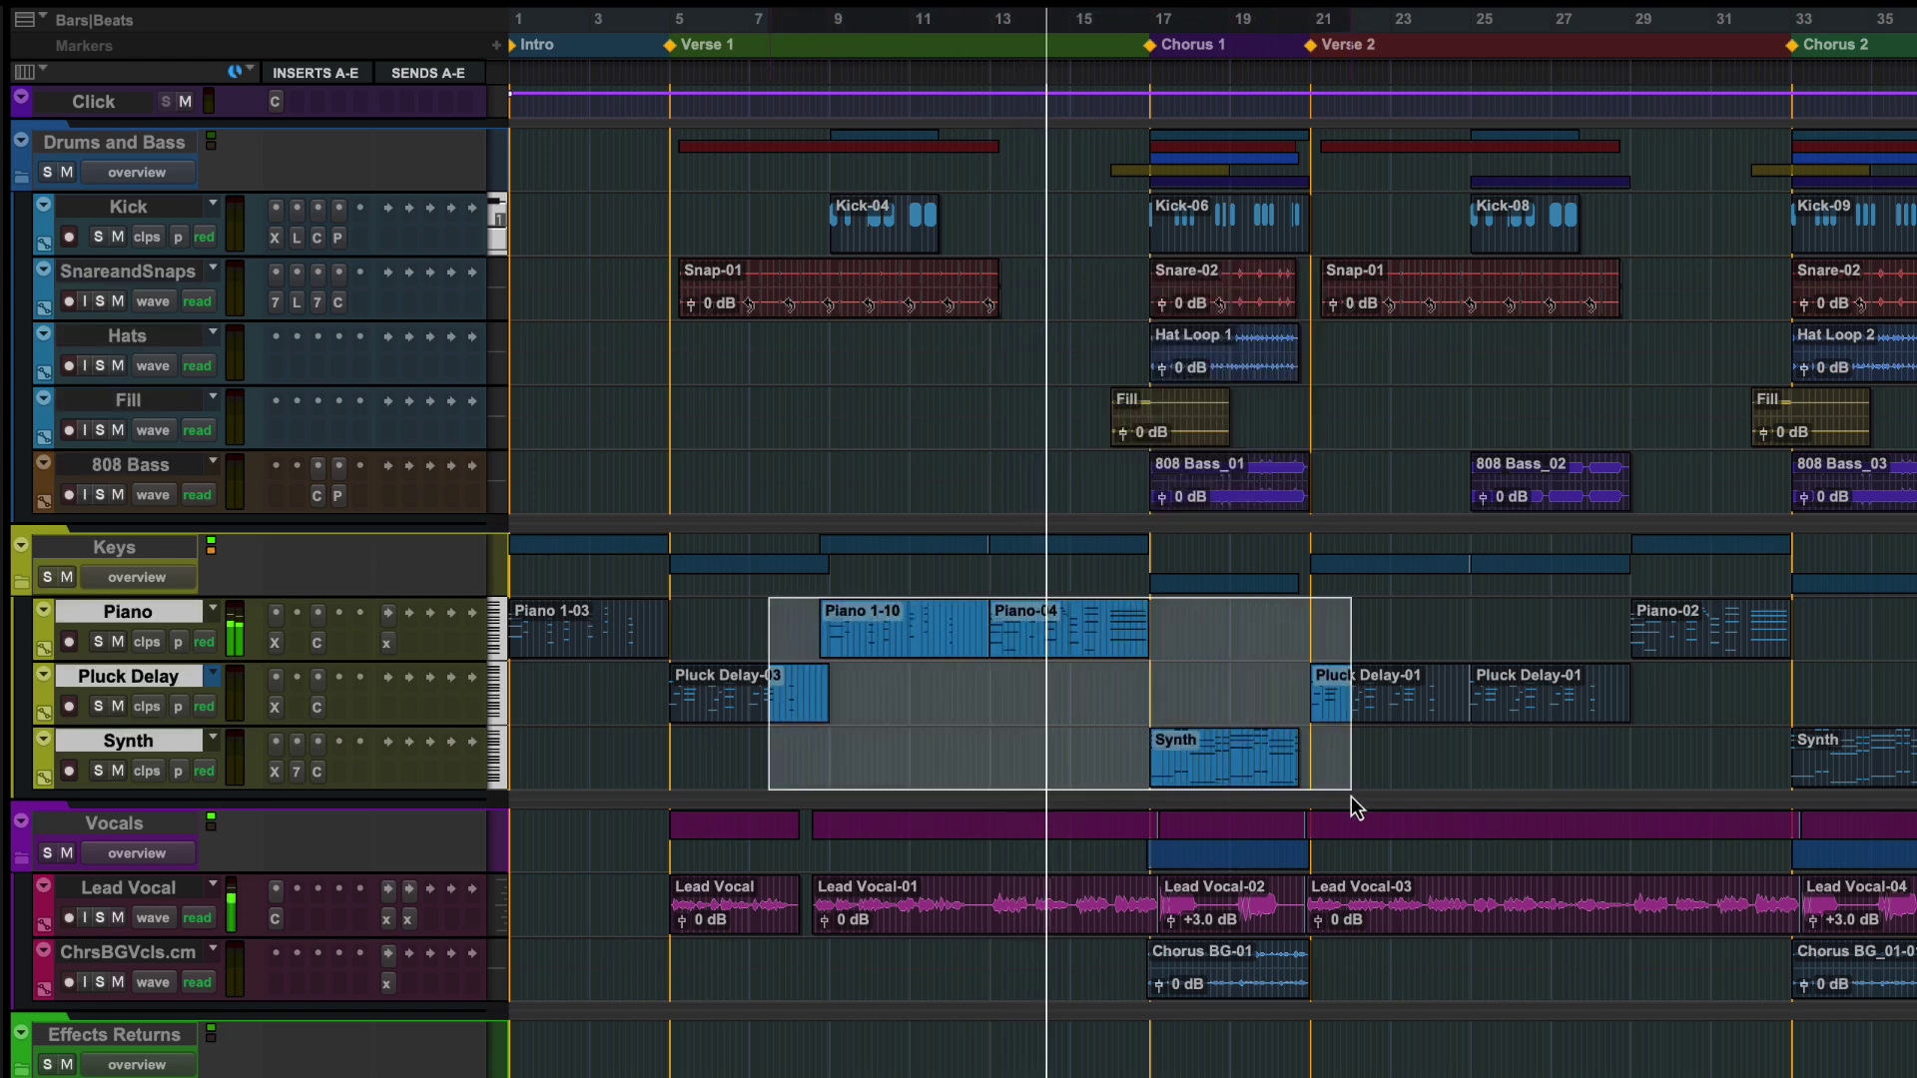
{"action": "left_click", "coordinate": [278, 646]}
{"action": "left_click", "coordinate": [276, 709]}
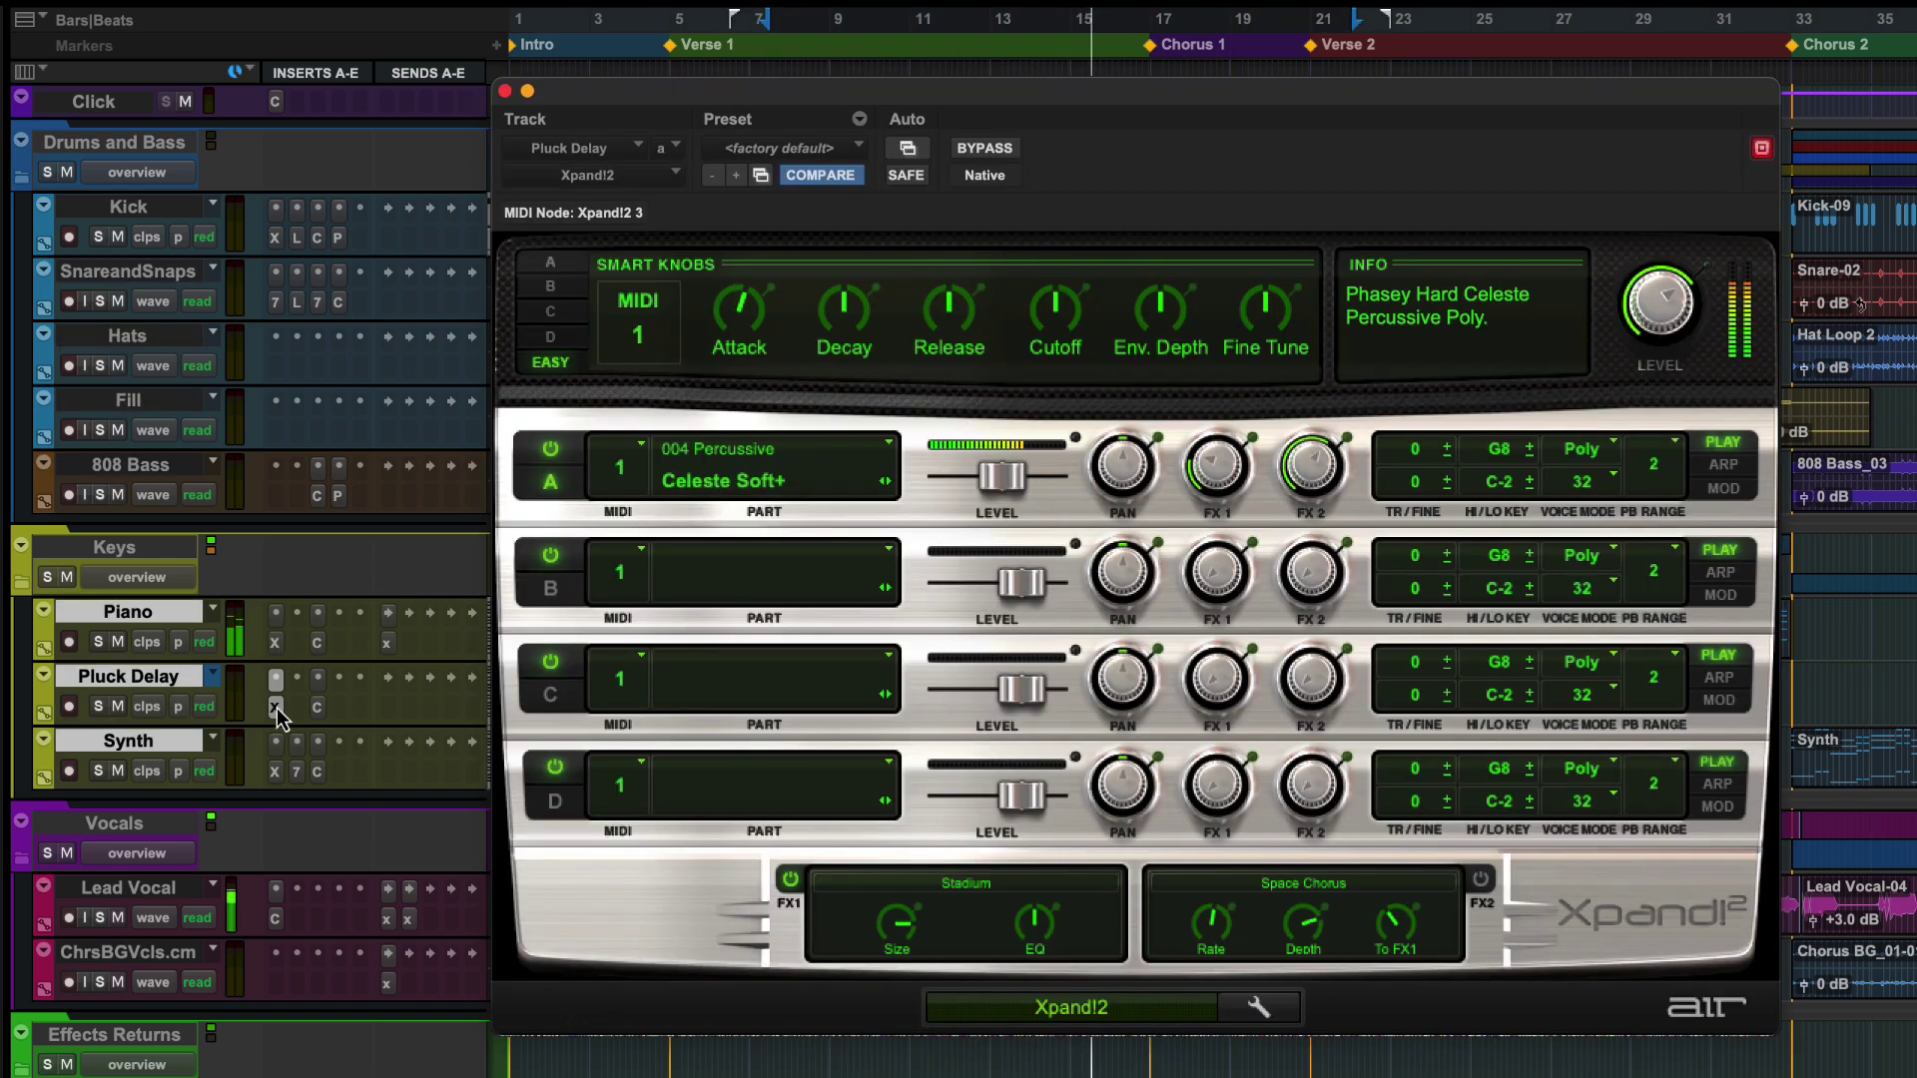
{"action": "left_click", "coordinate": [277, 773]}
{"action": "left_click", "coordinate": [275, 772]}
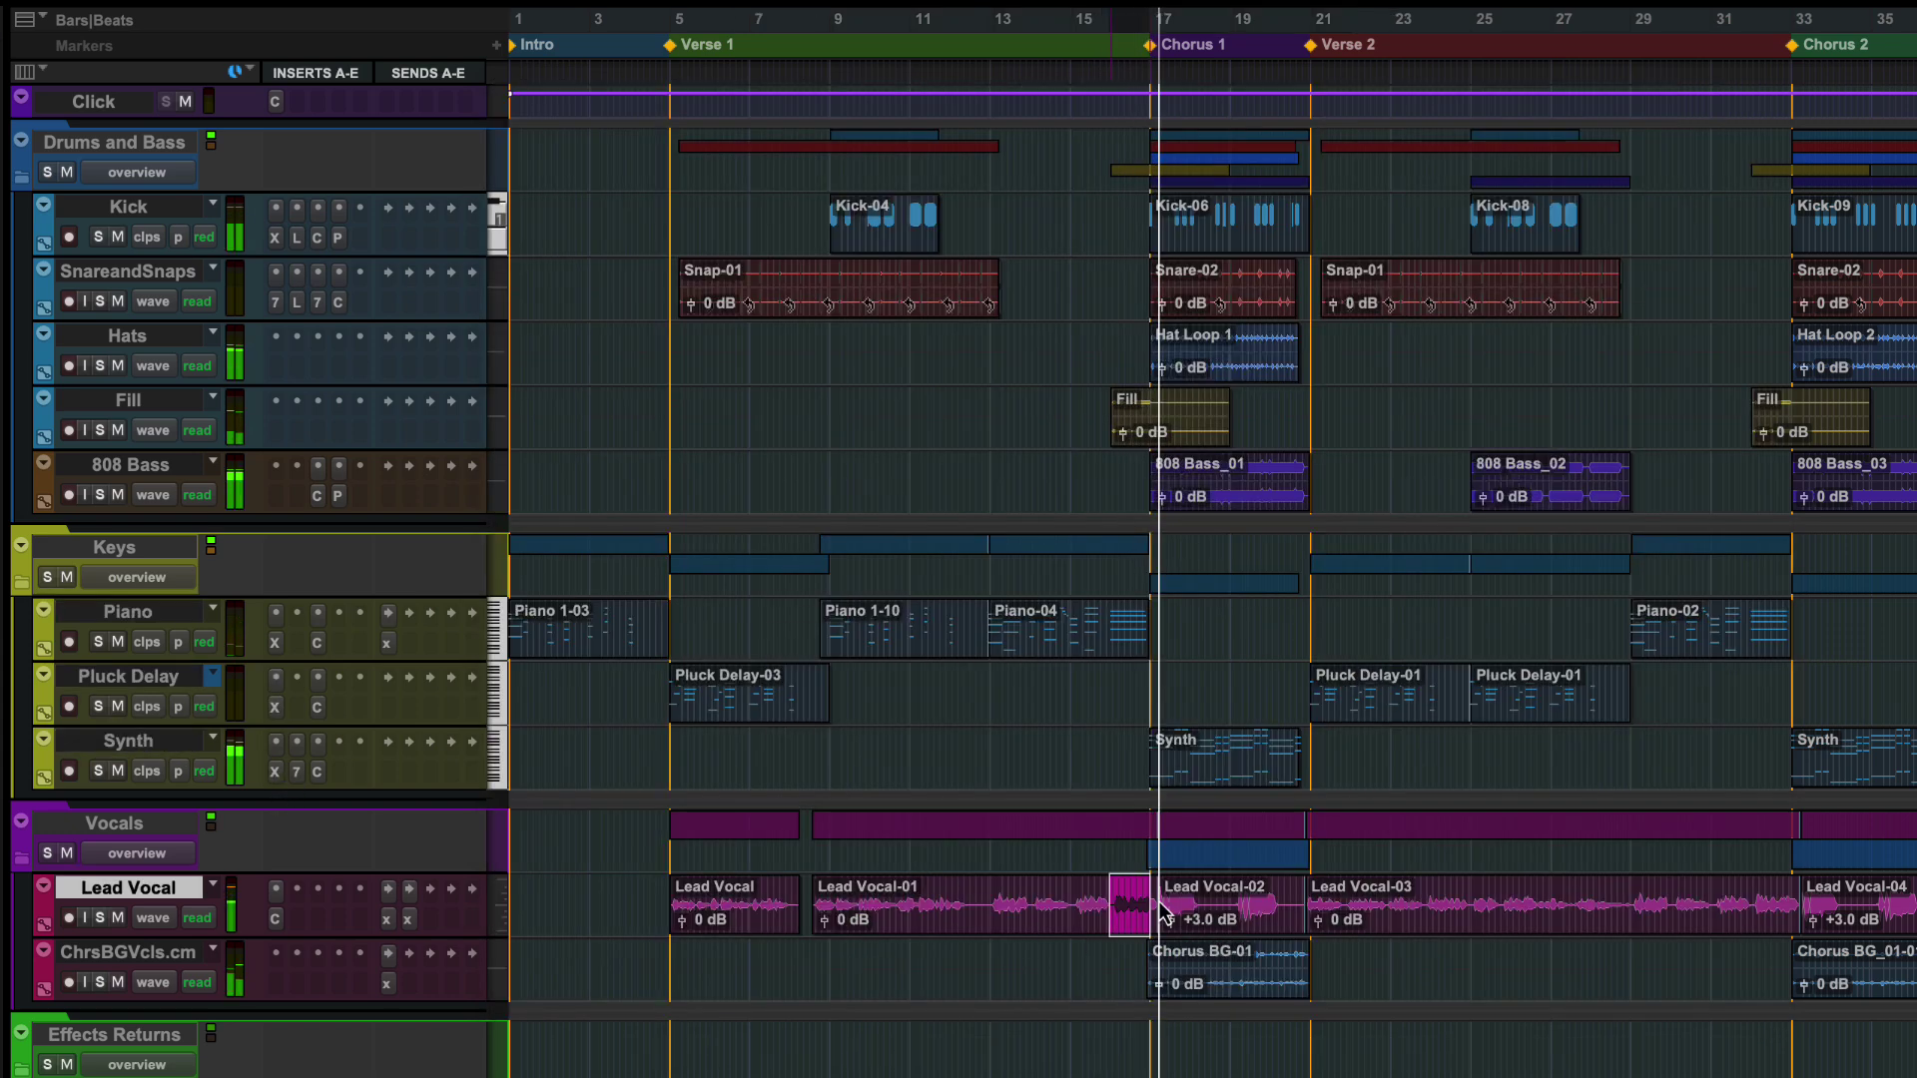
- Select the first Lead Vocal clip and zoom the timeline in around it
{"action": "mouse_move", "coordinate": [1112, 895]}
{"action": "left_mouse_down"}
{"action": "mouse_move", "coordinate": [1360, 970]}
{"action": "mouse_move", "coordinate": [1419, 967]}
{"action": "left_mouse_up"}
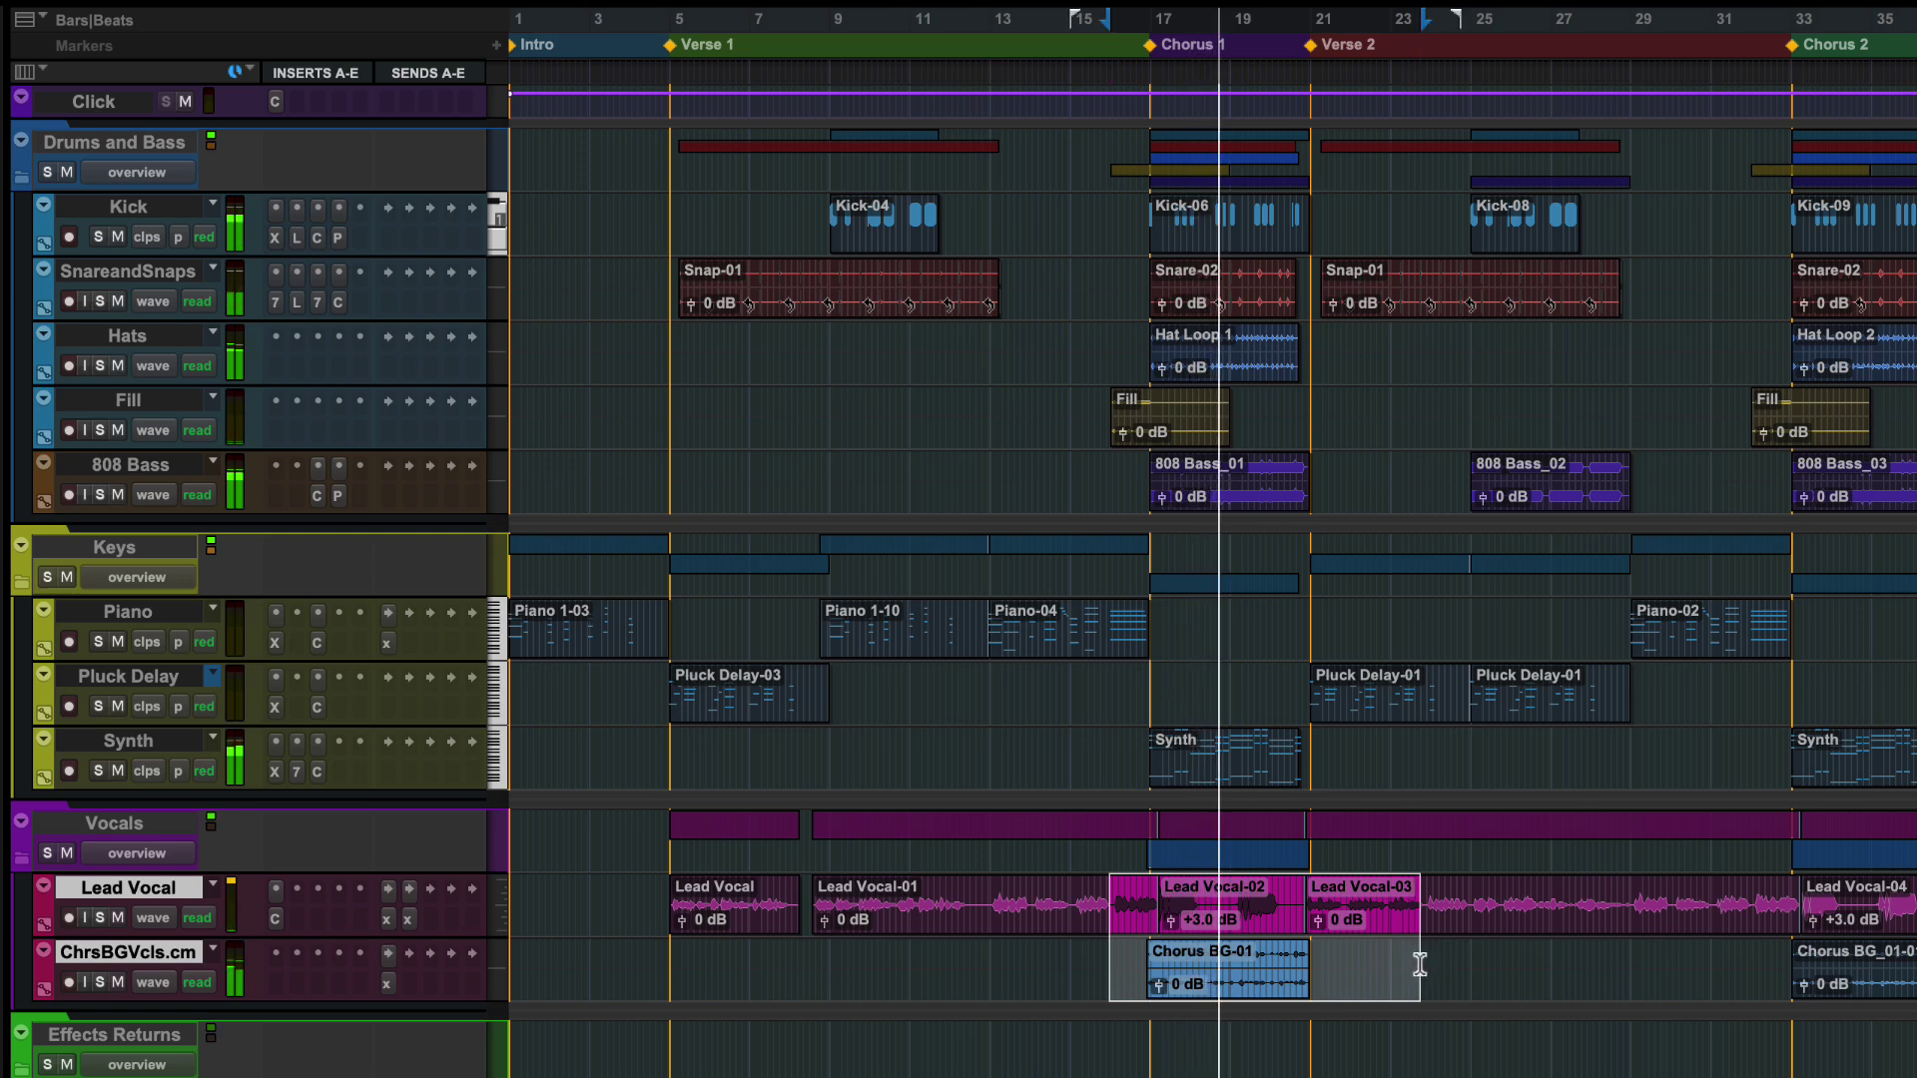
{"action": "left_click", "coordinate": [1078, 958]}
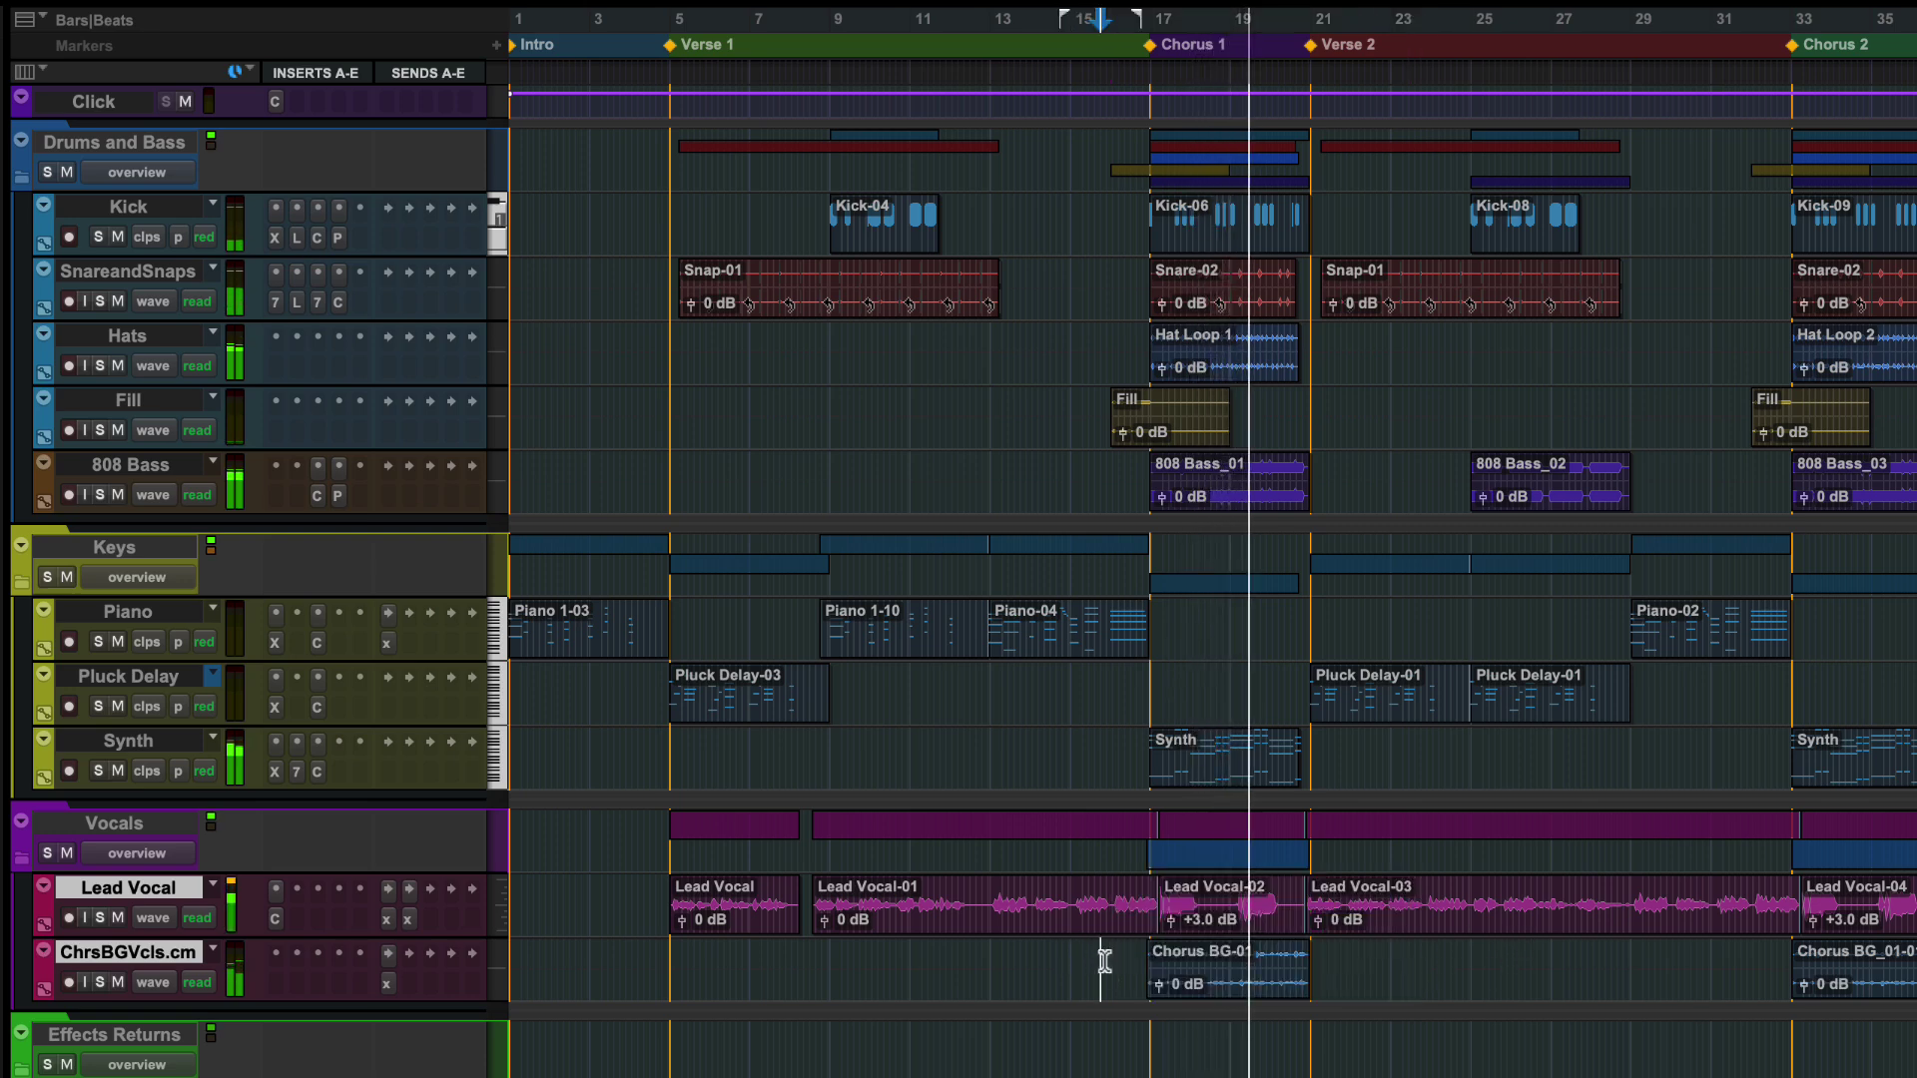
{"action": "left_click", "coordinate": [734, 906]}
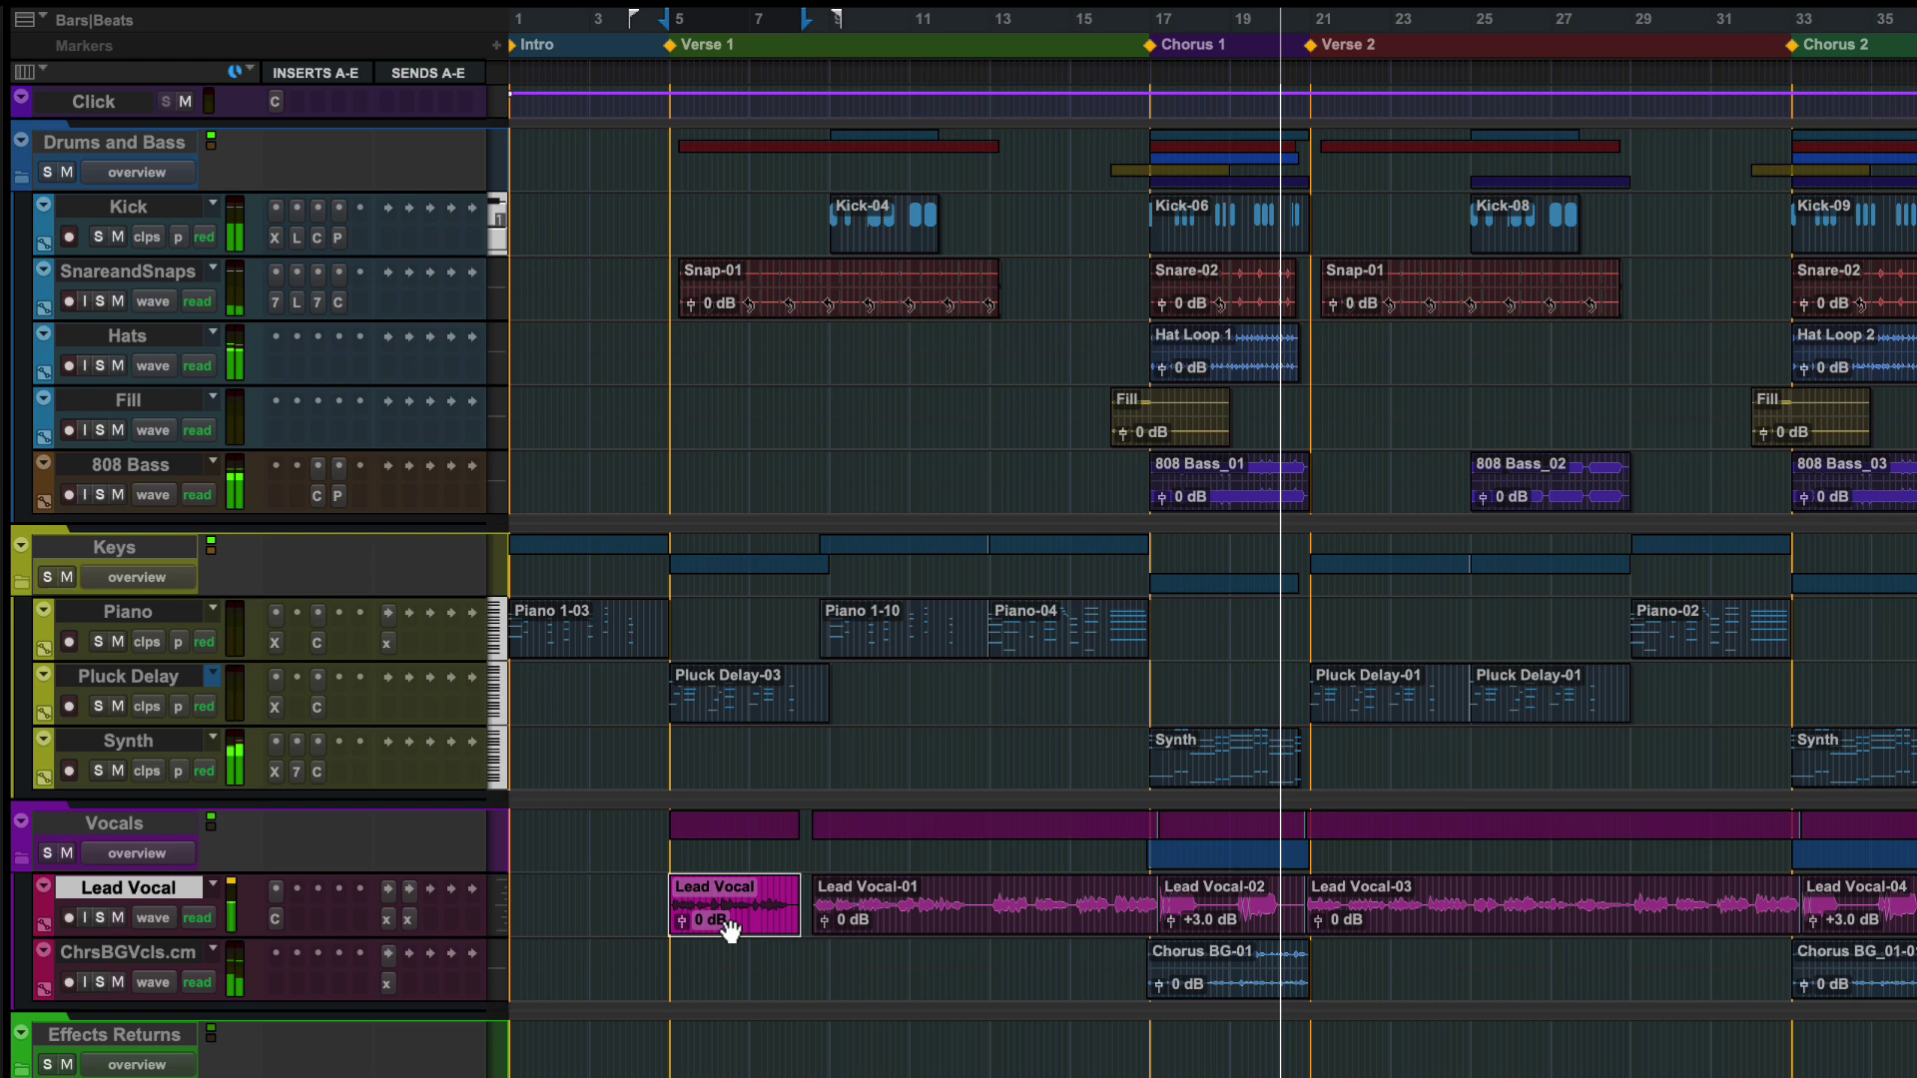
{"action": "key", "text": "alt+f"}
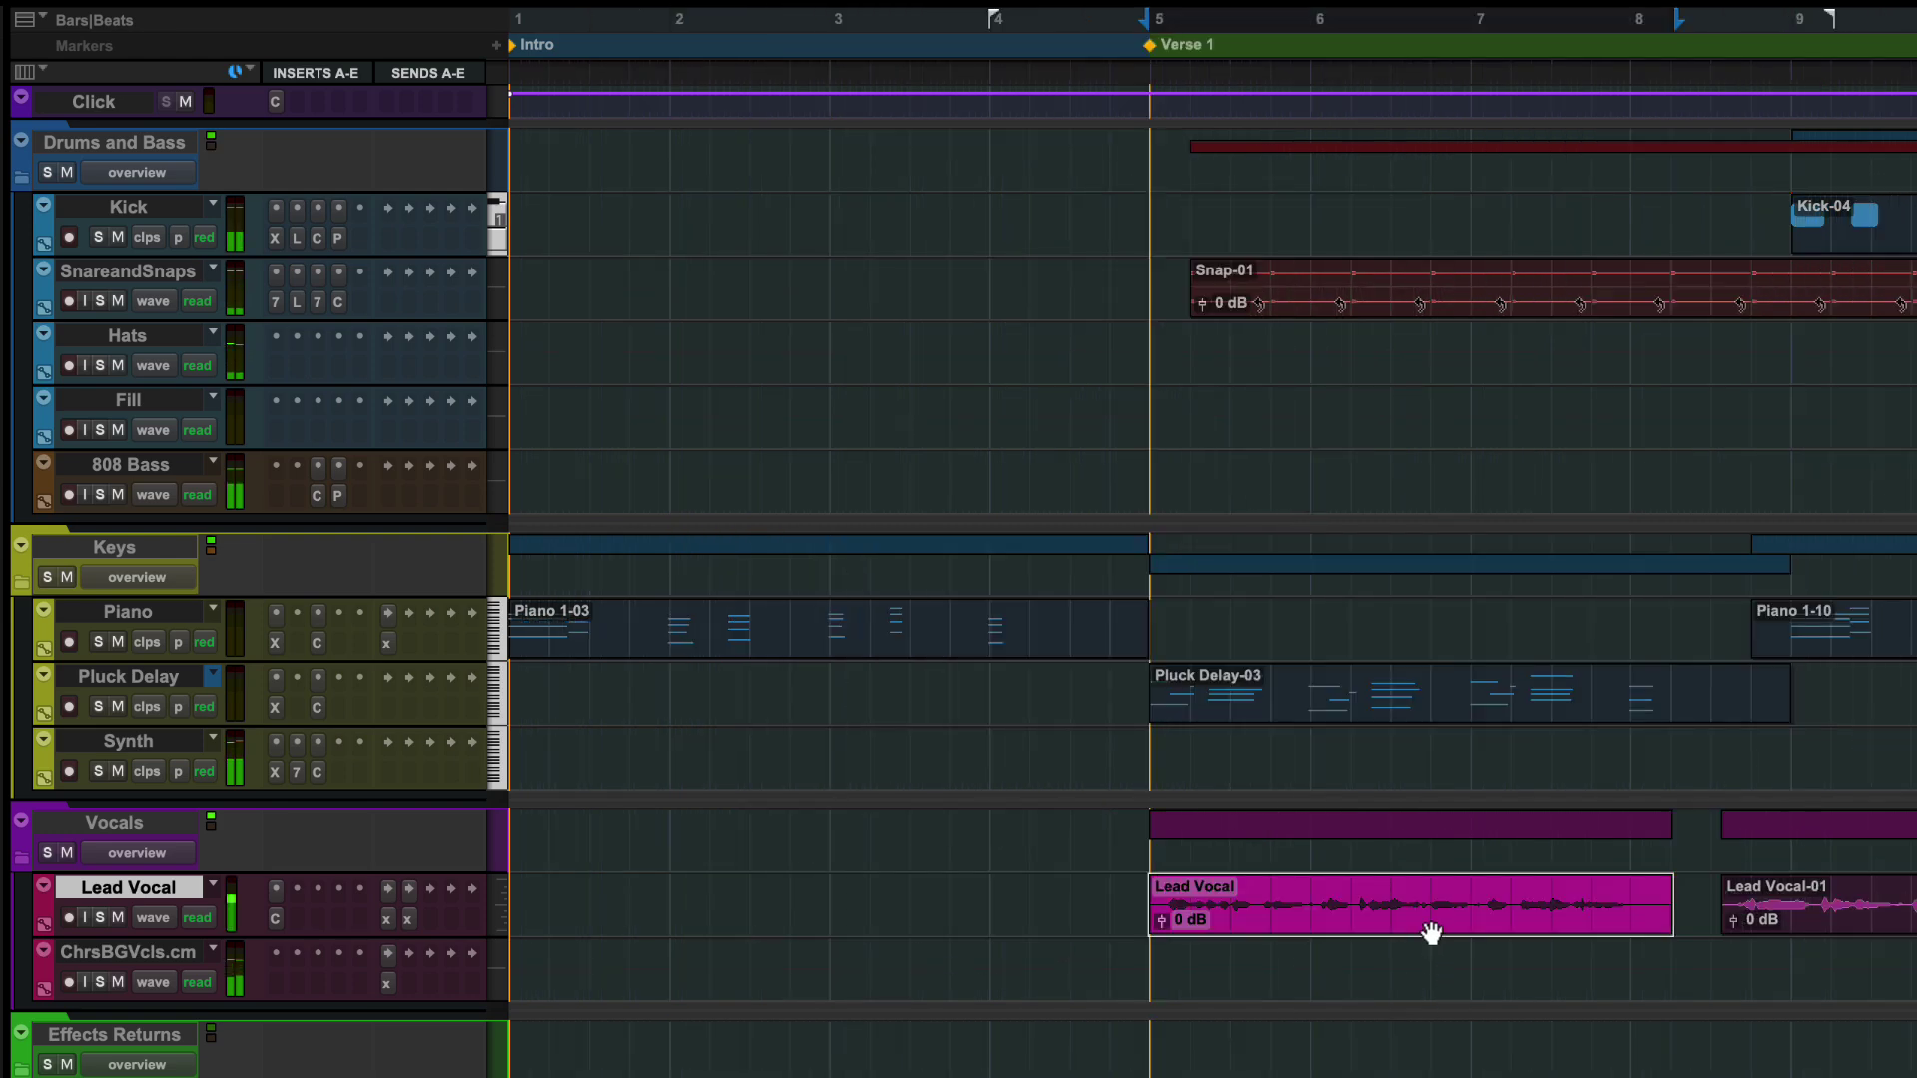
- Move the clip earlier, try and undo a trim and fade-out, then reselect Lead Vocal-05
{"action": "left_click_drag", "start_coordinate": [1431, 914], "coordinate": [1222, 905]}
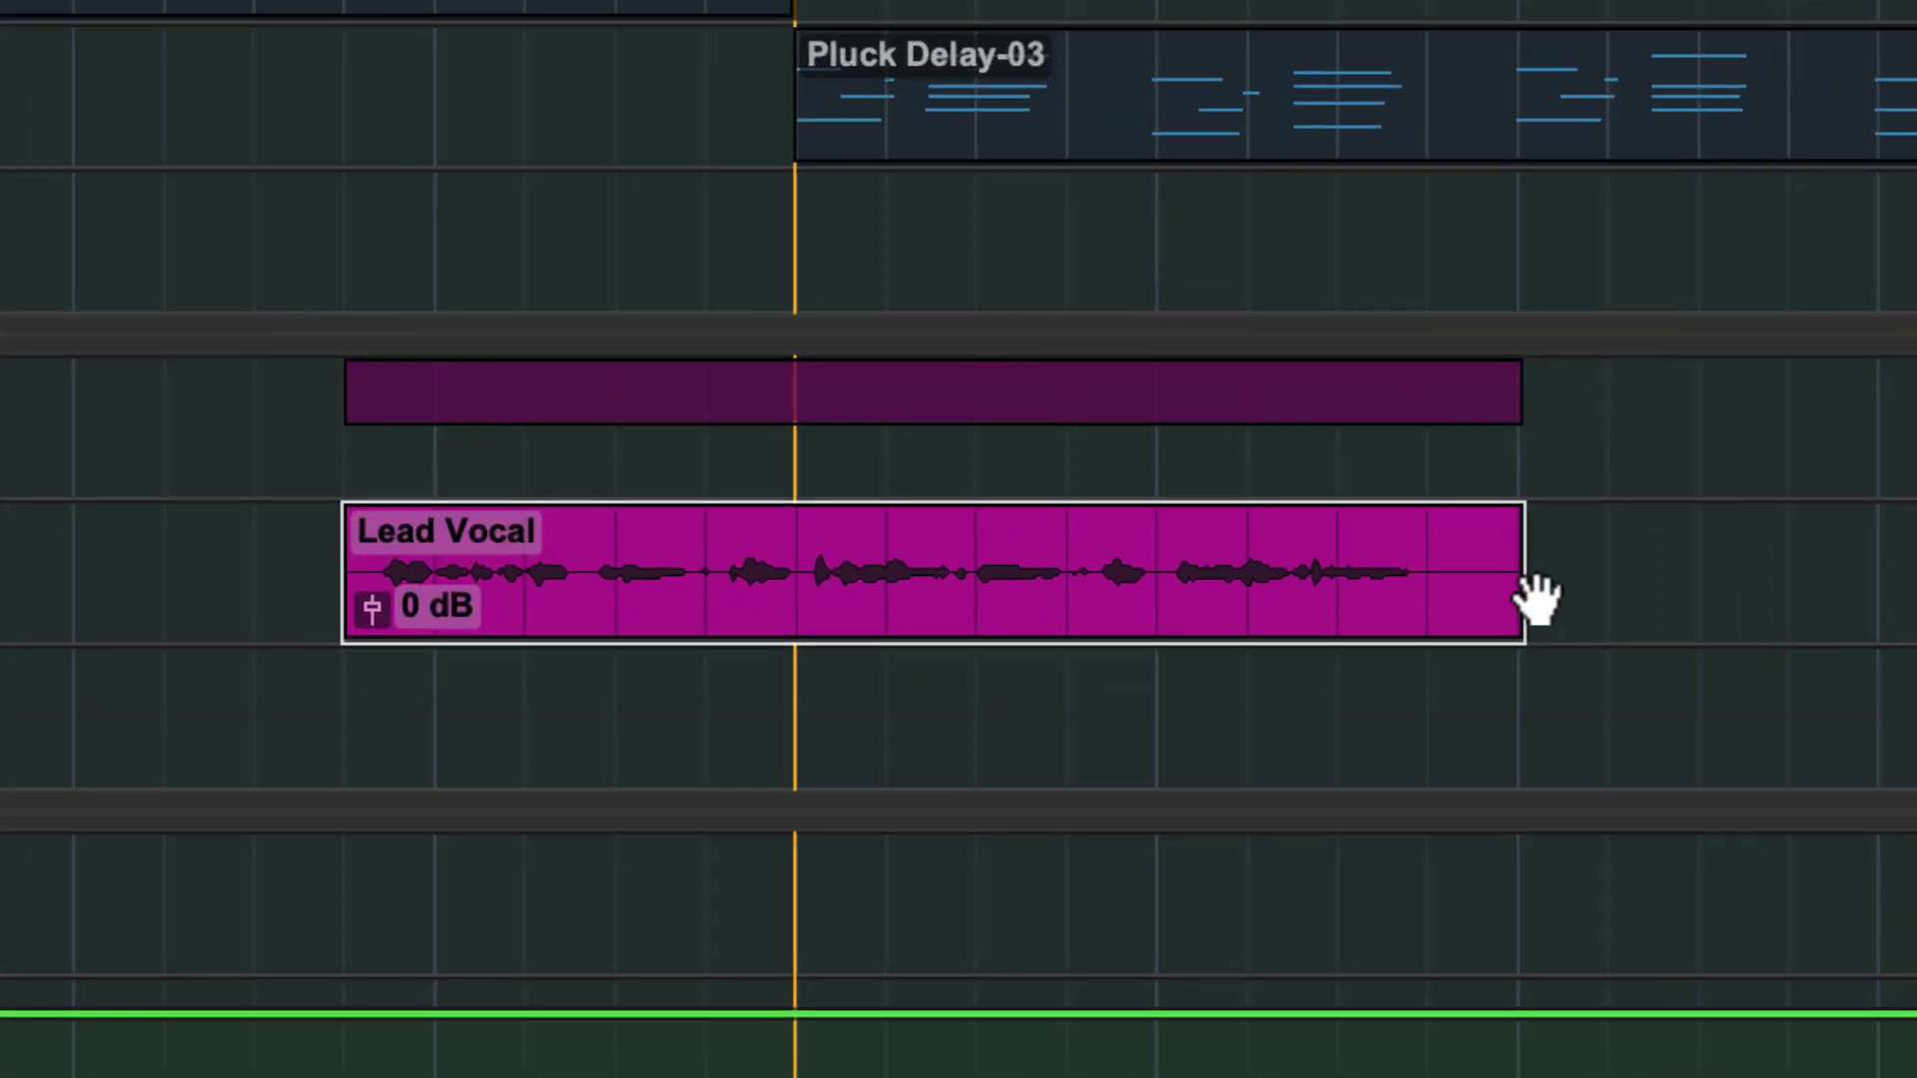
{"action": "mouse_move", "coordinate": [1503, 570]}
{"action": "left_mouse_down"}
{"action": "mouse_move", "coordinate": [1415, 611]}
{"action": "mouse_move", "coordinate": [1512, 611]}
{"action": "left_mouse_up"}
{"action": "left_click", "coordinate": [1514, 562]}
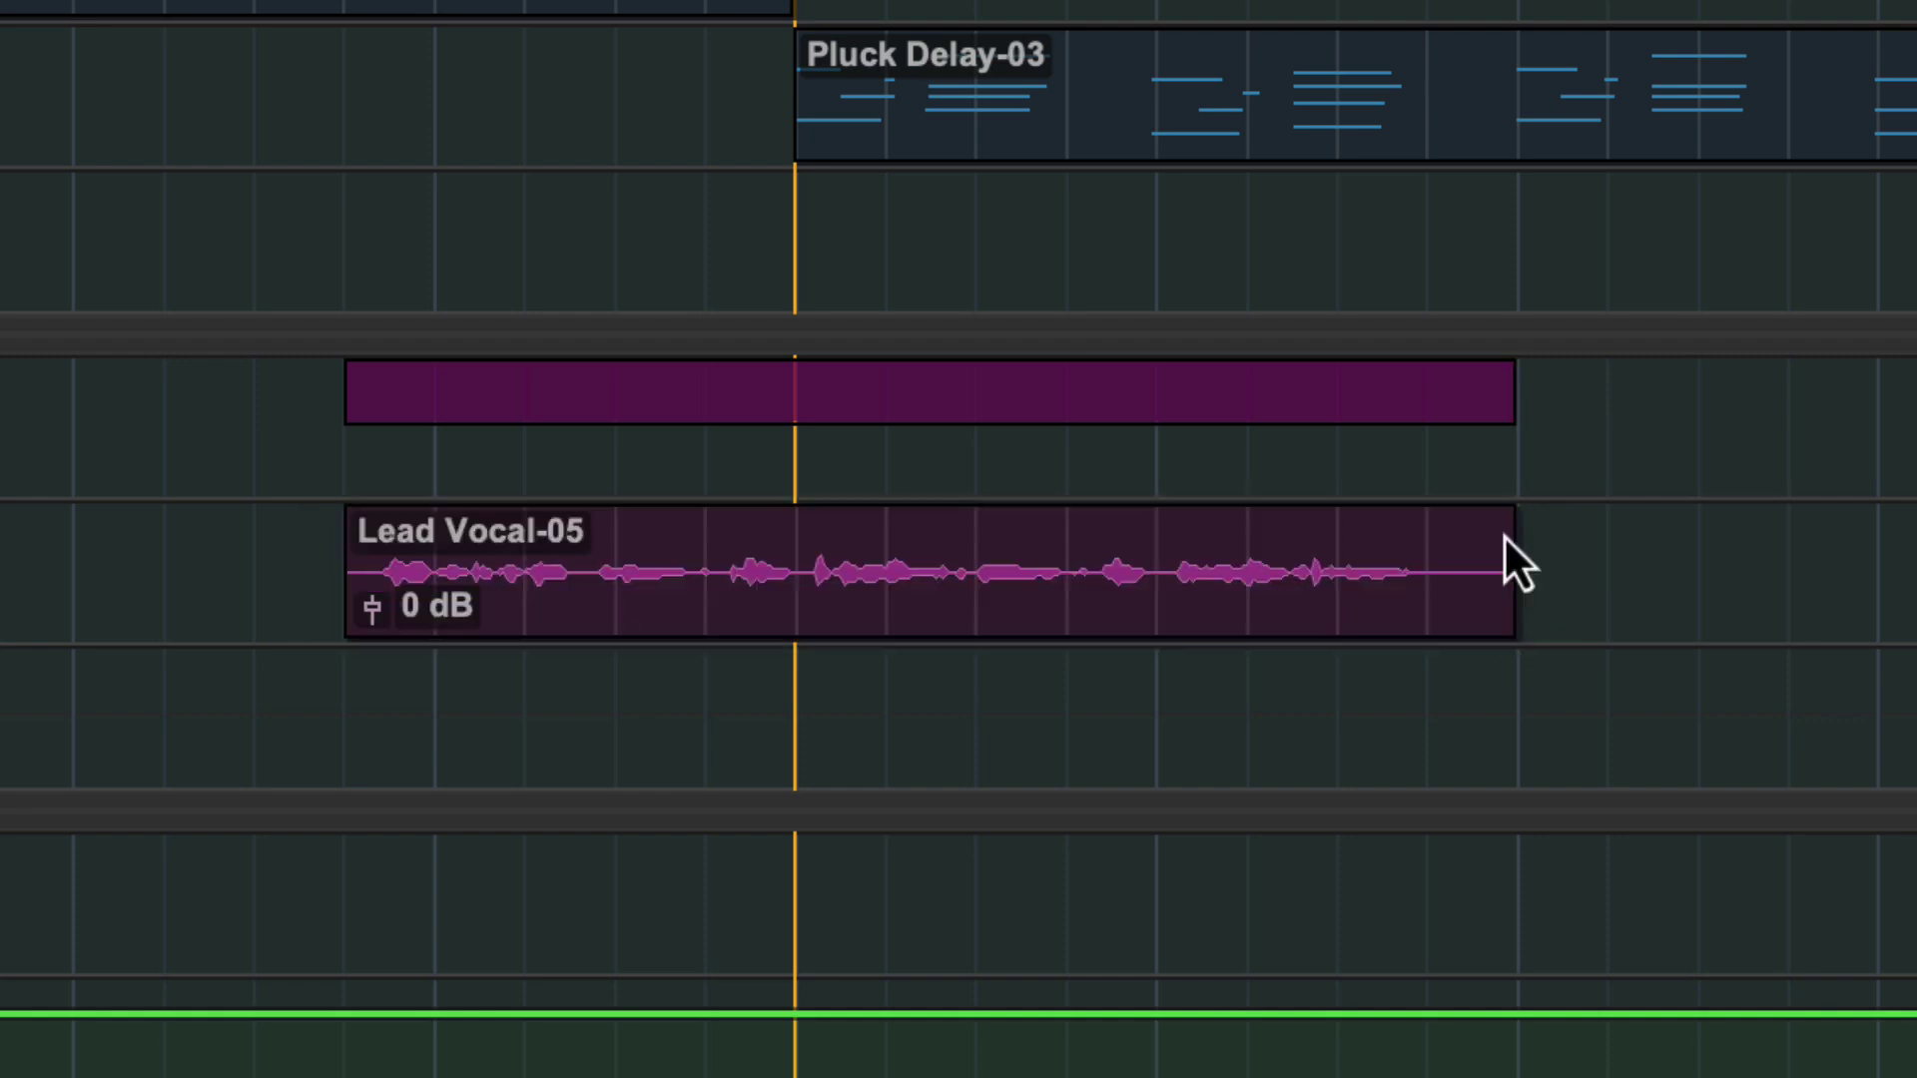
{"action": "left_click_drag", "start_coordinate": [1408, 566], "coordinate": [1356, 569]}
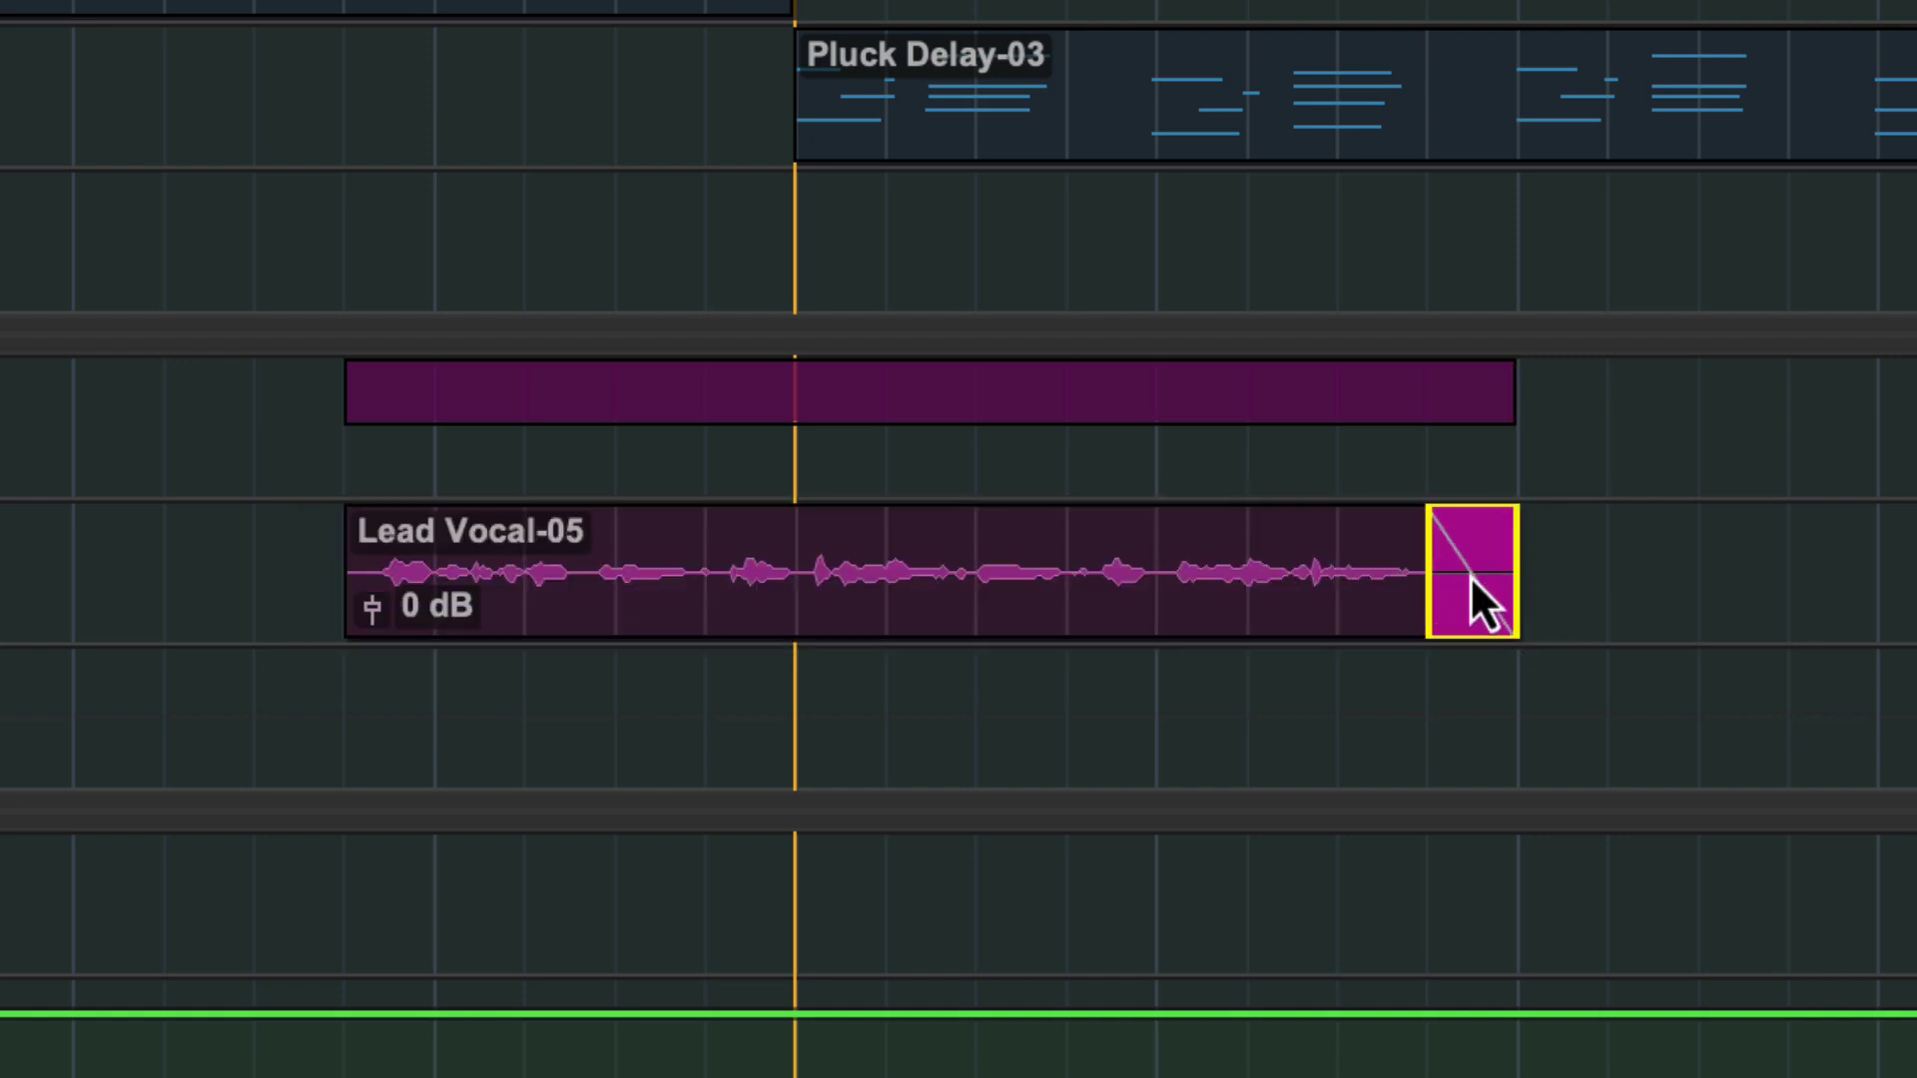
{"action": "left_click_drag", "start_coordinate": [1475, 592], "coordinate": [1506, 593]}
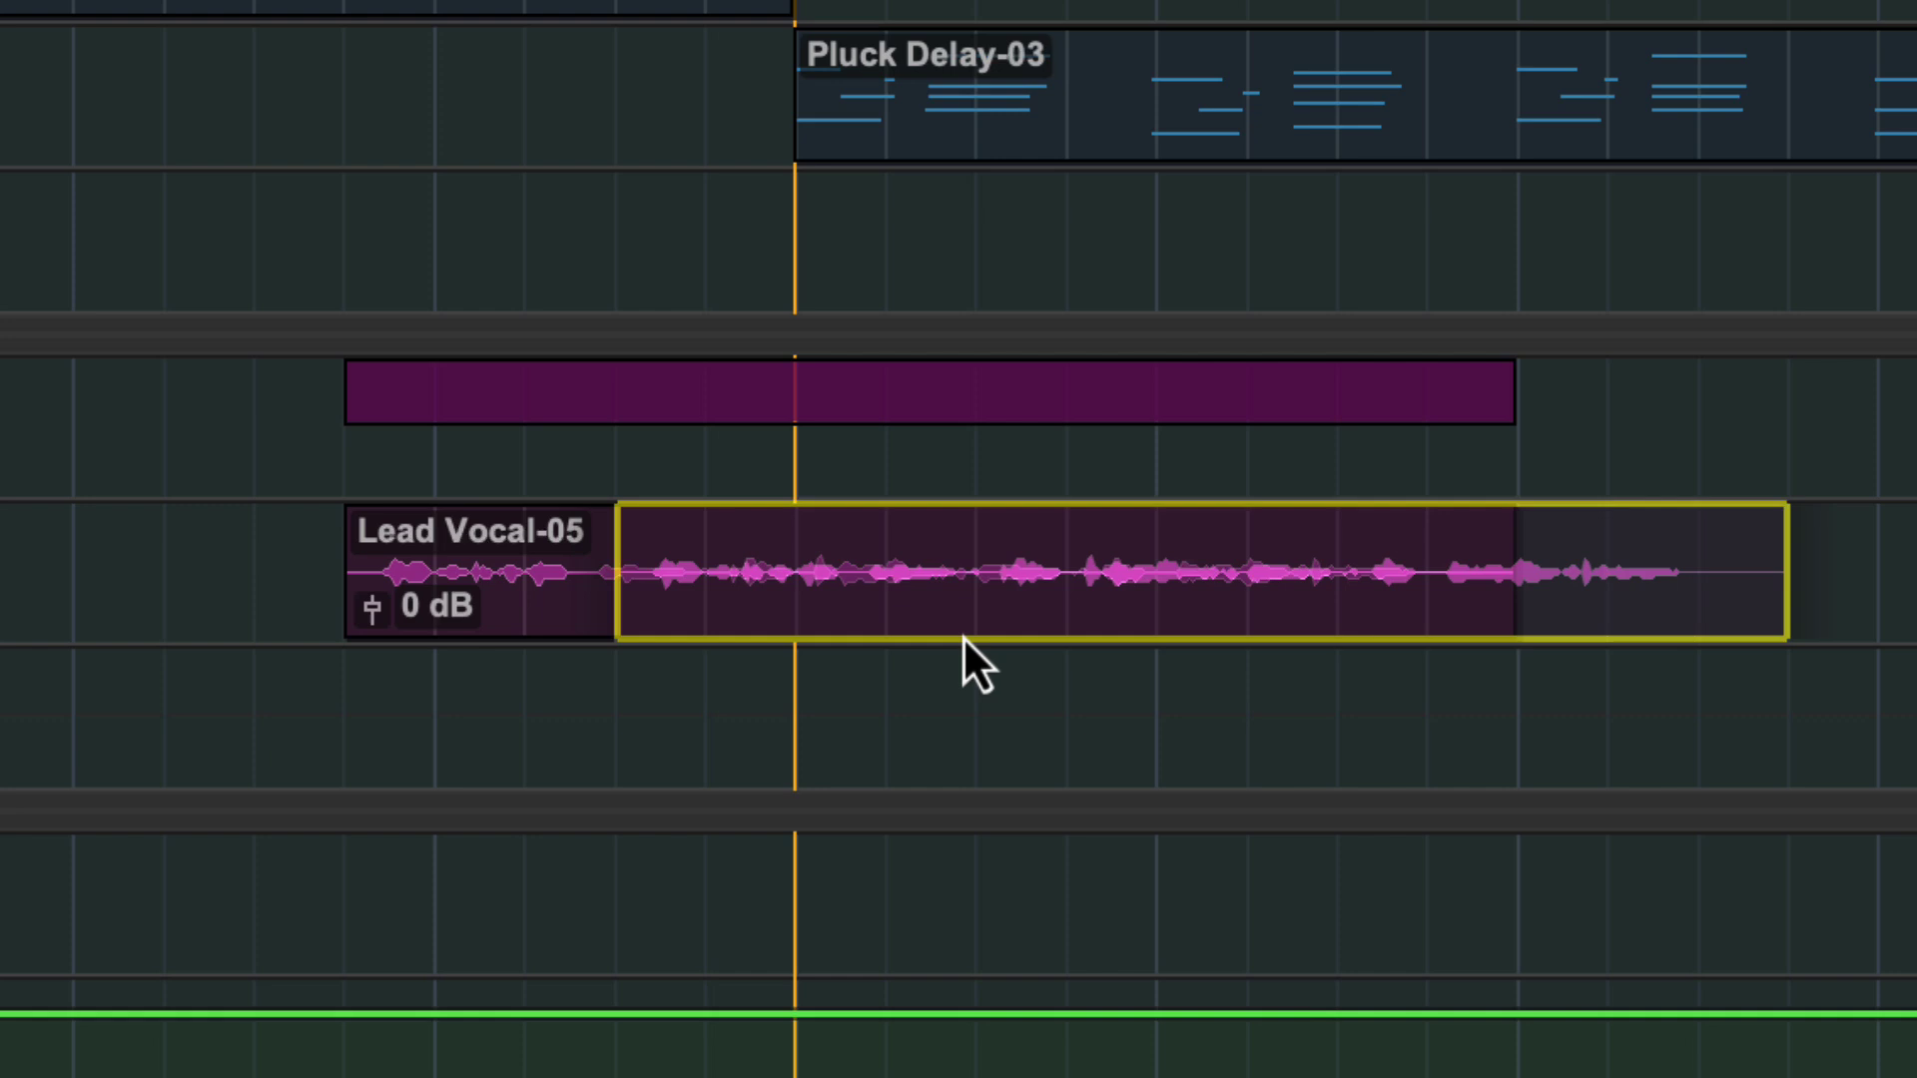
{"action": "left_click_drag", "start_coordinate": [976, 576], "coordinate": [1162, 576]}
{"action": "left_click", "coordinate": [1236, 597]}
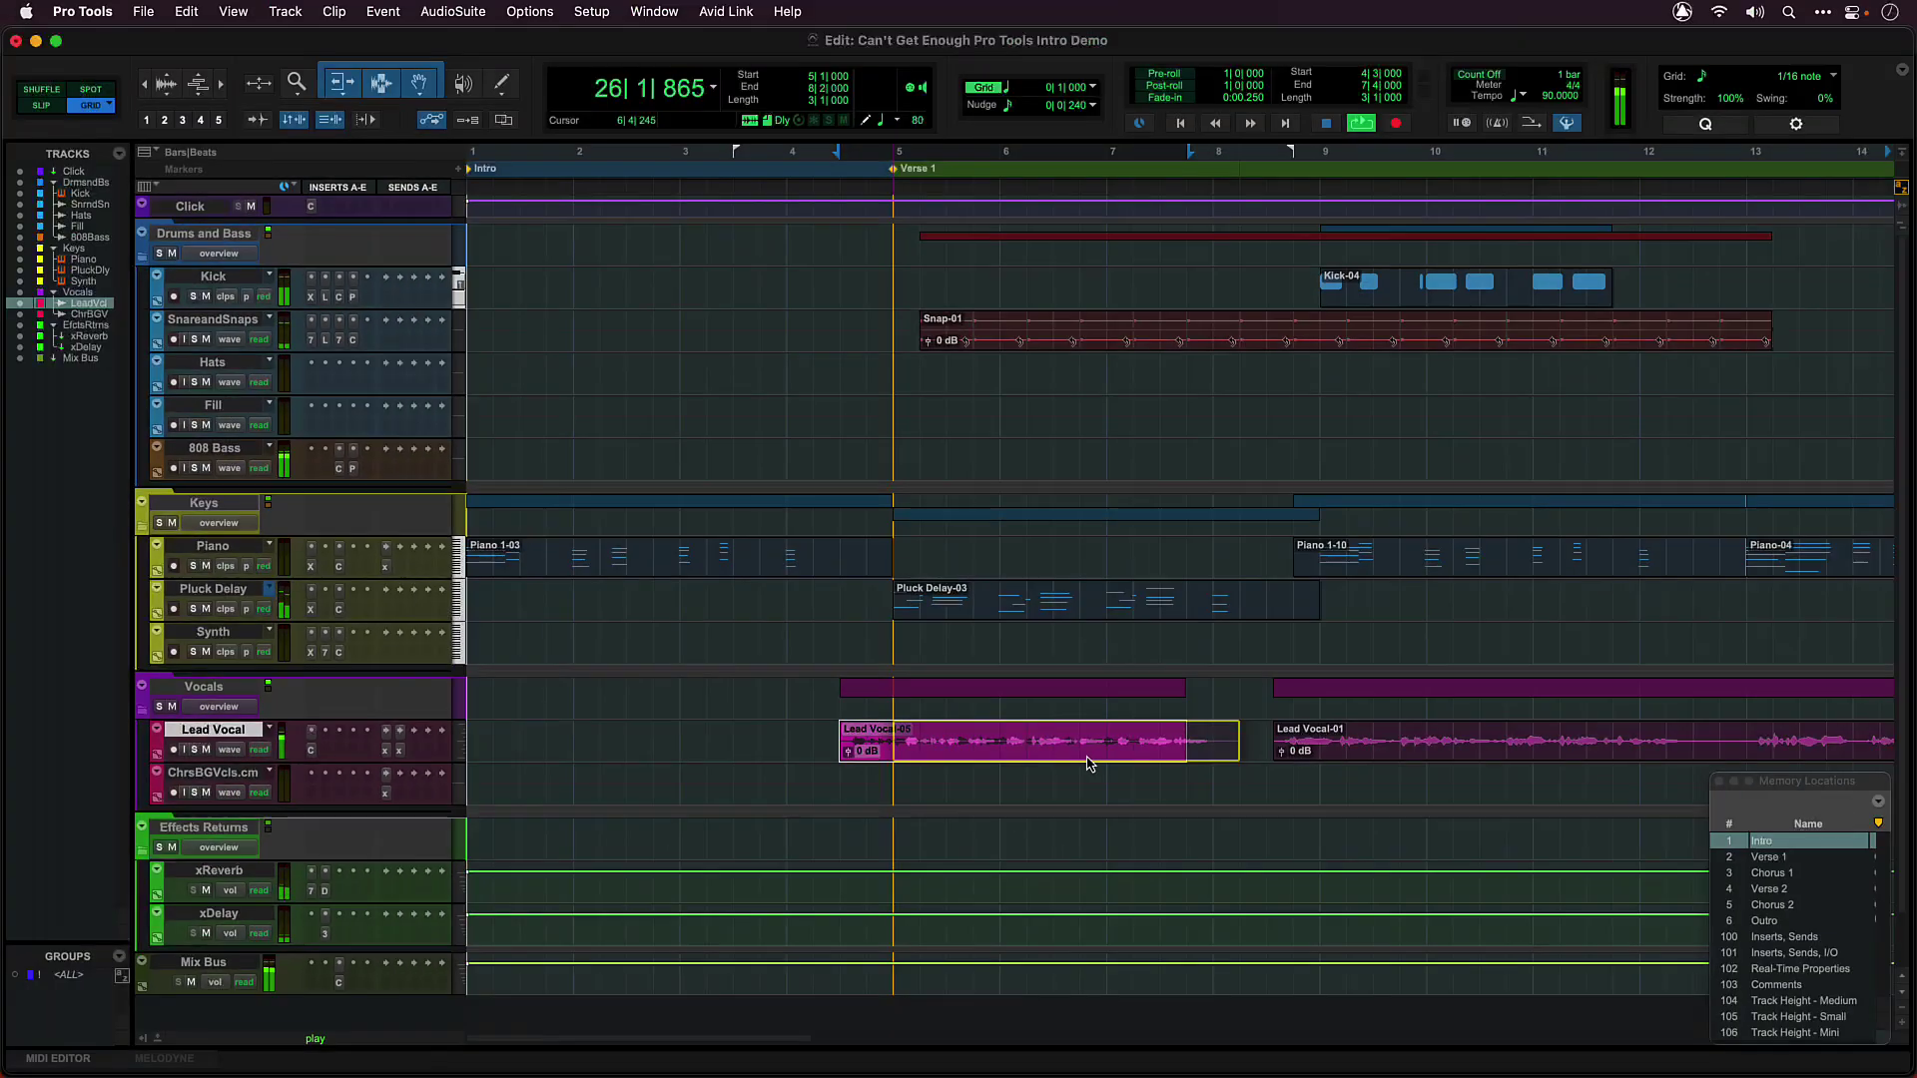
- Zoom out, select a range on the Effects Returns tracks, and show the Mix window
{"action": "key", "text": "r"}
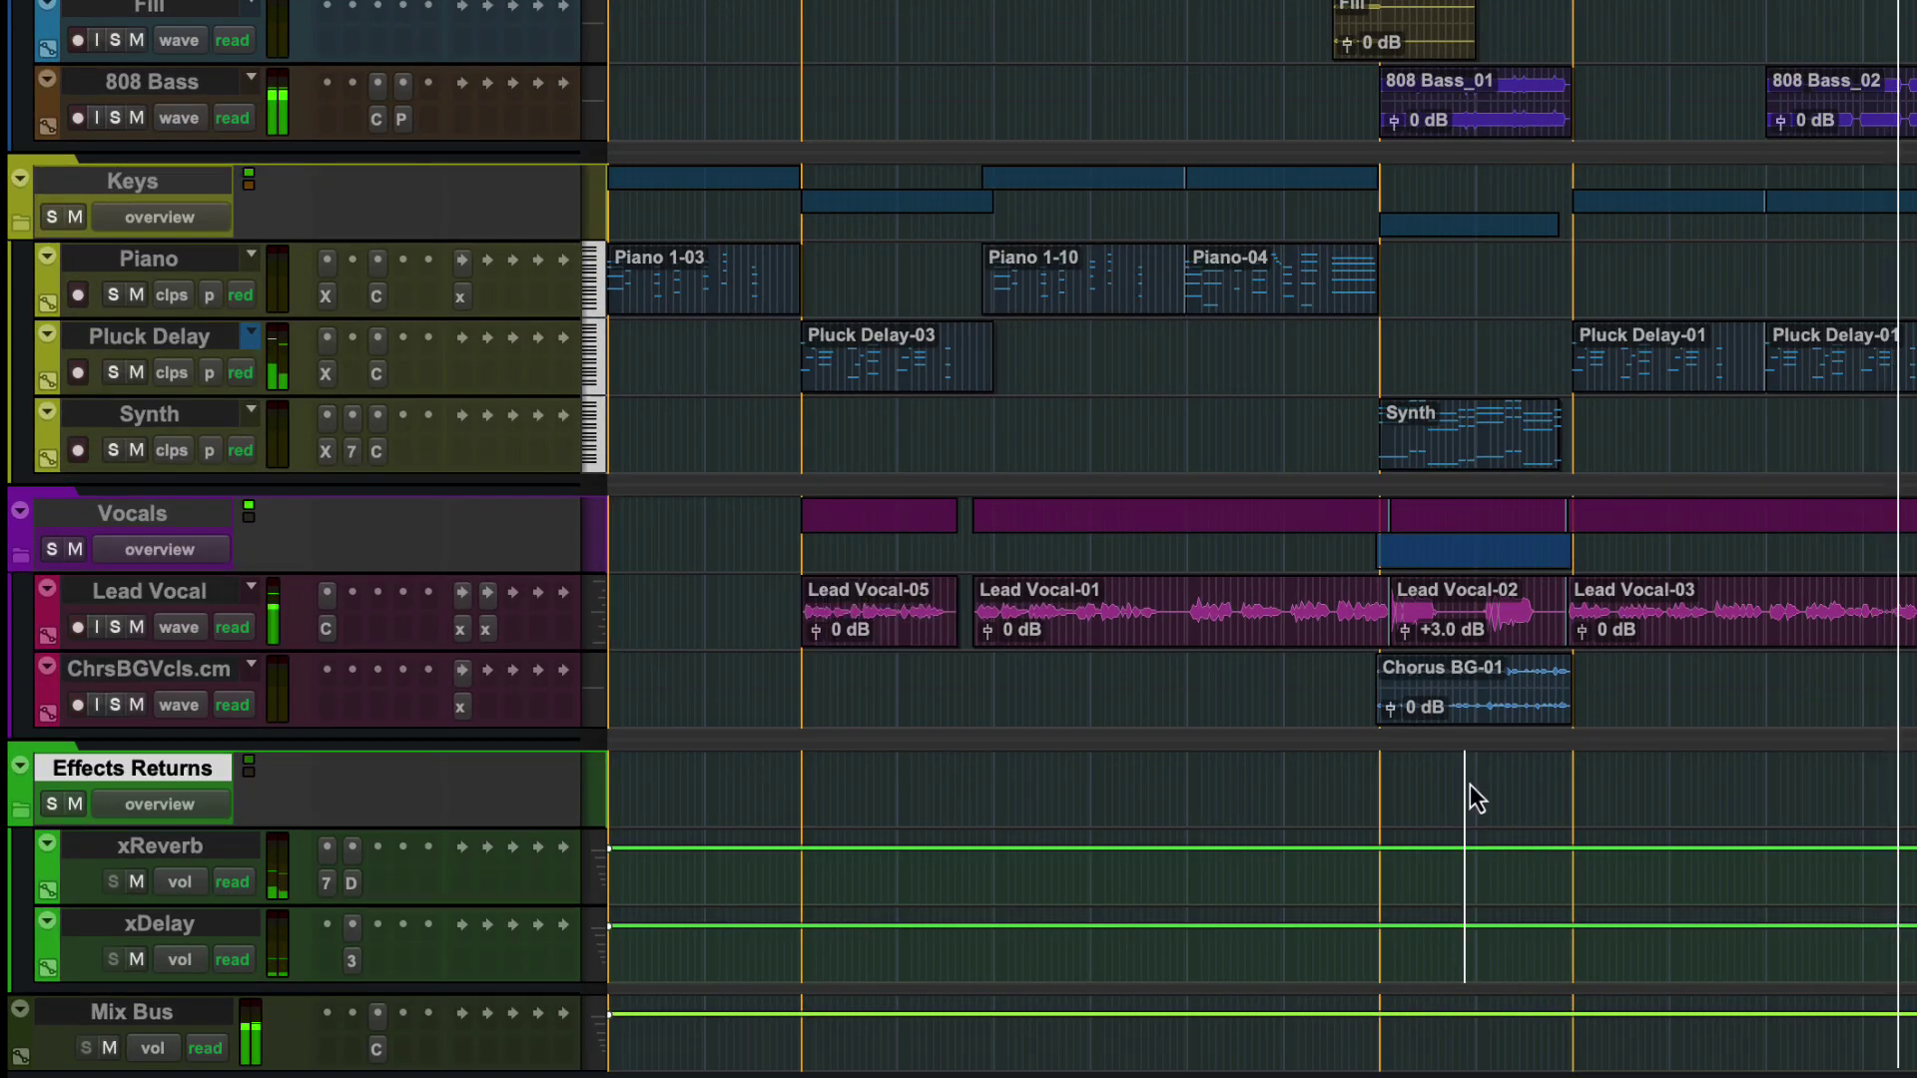
{"action": "left_click_drag", "start_coordinate": [1465, 795], "coordinate": [1896, 817]}
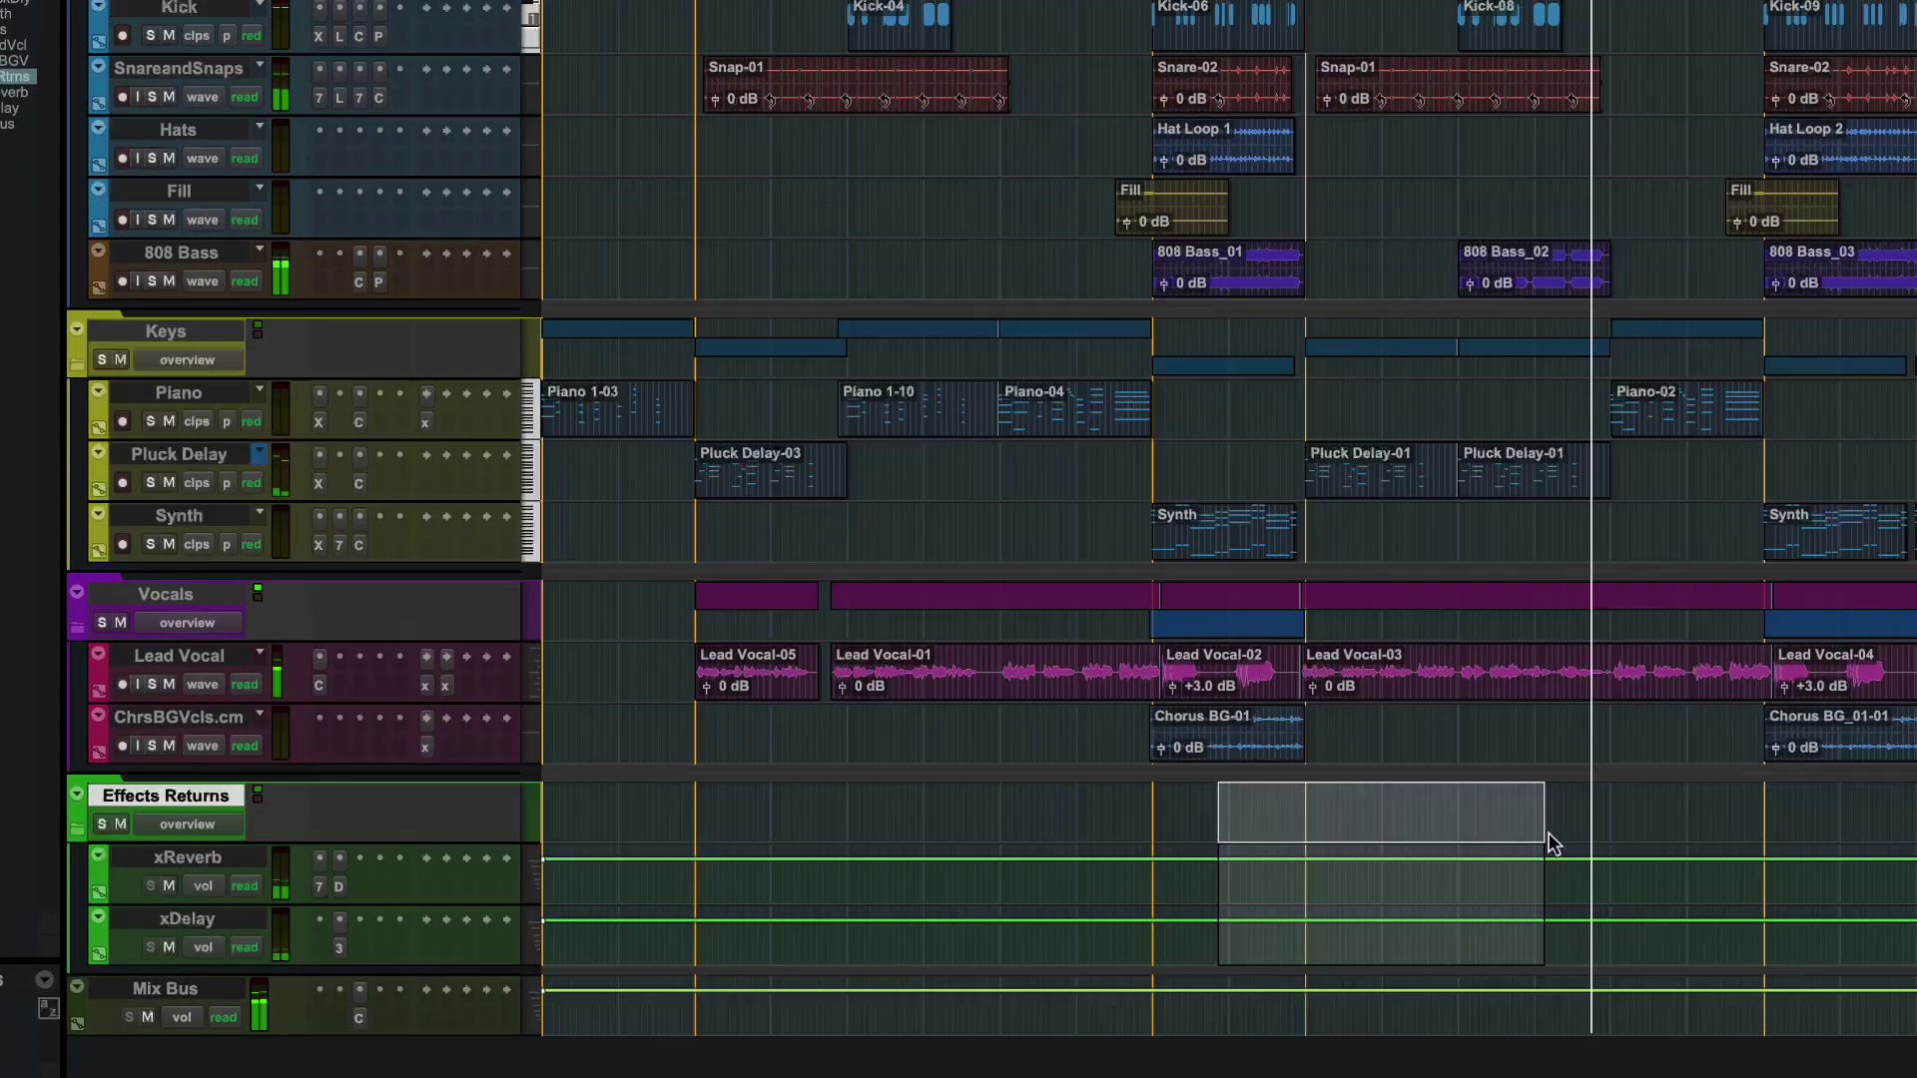
{"action": "key", "text": "super+equal"}
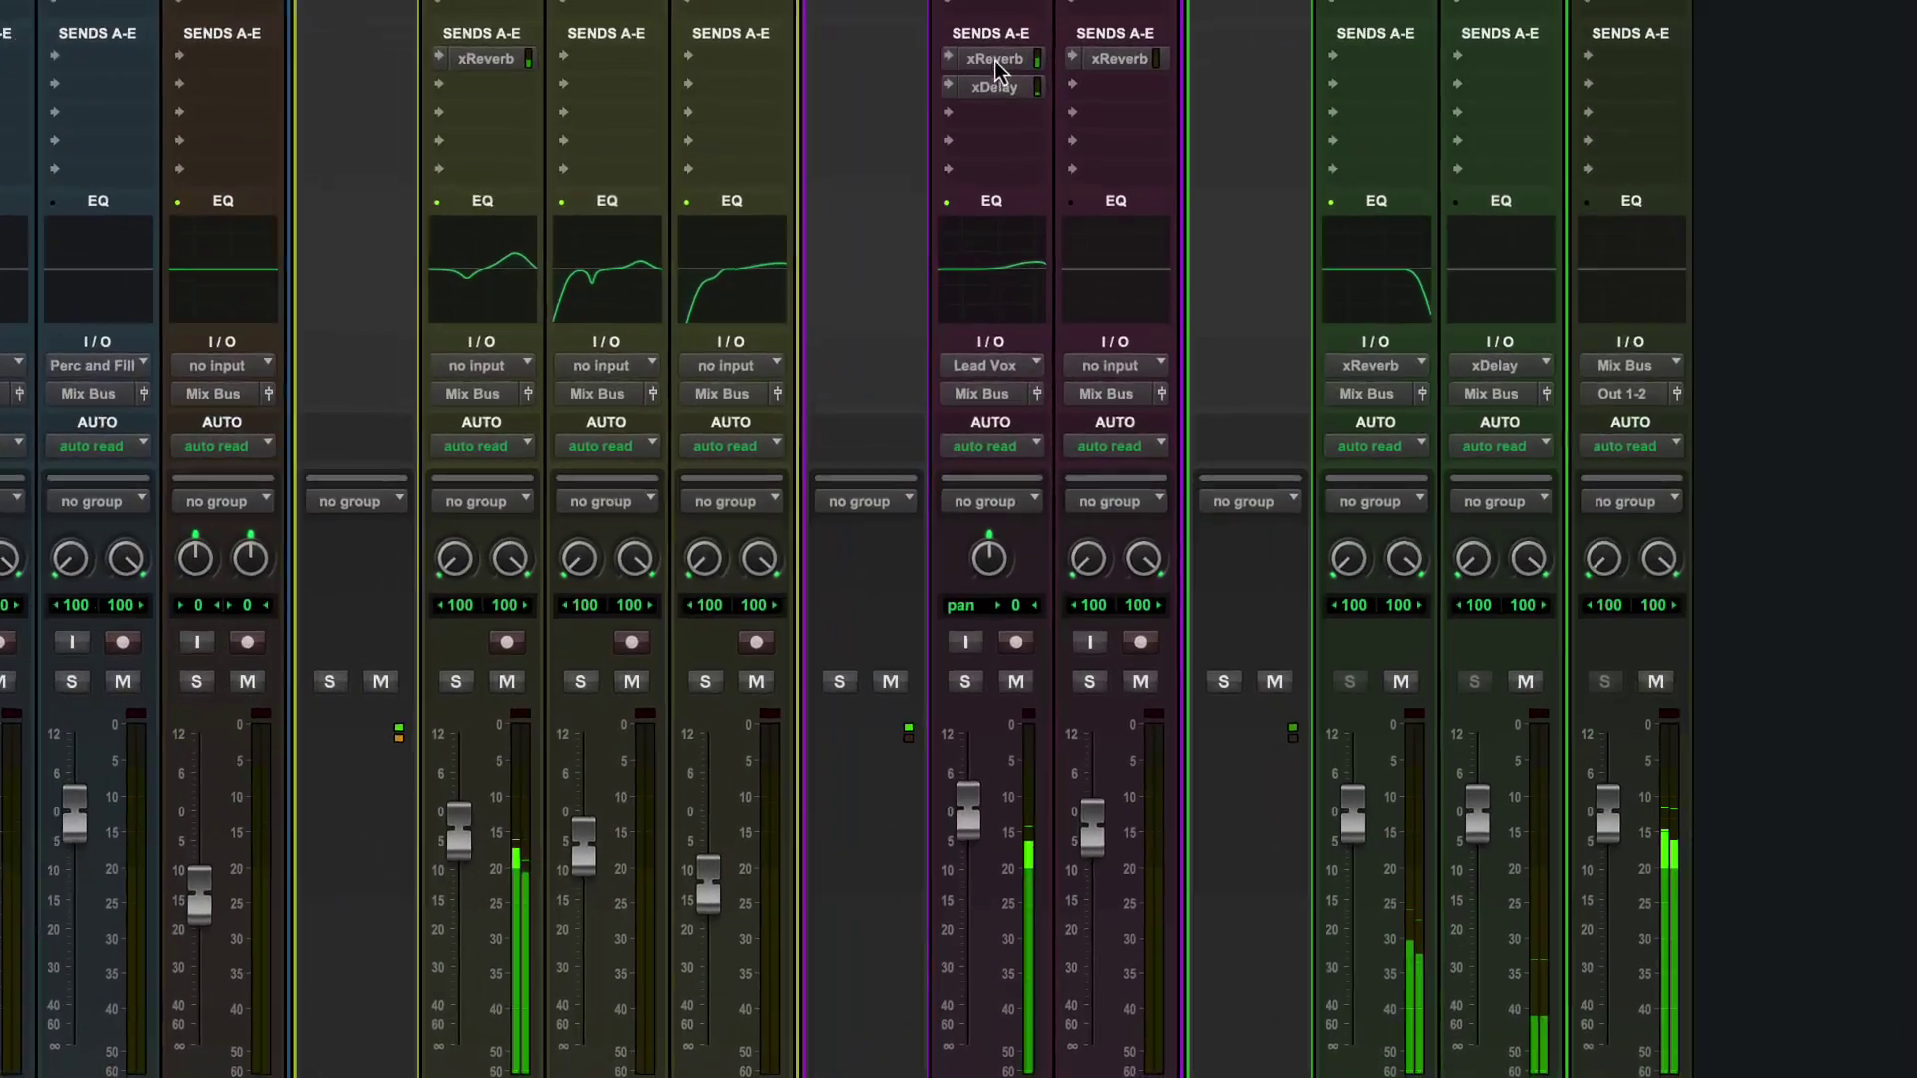
- Open Lead Vocal's xReverb send window and push its send fader up
{"action": "left_click", "coordinate": [1007, 201]}
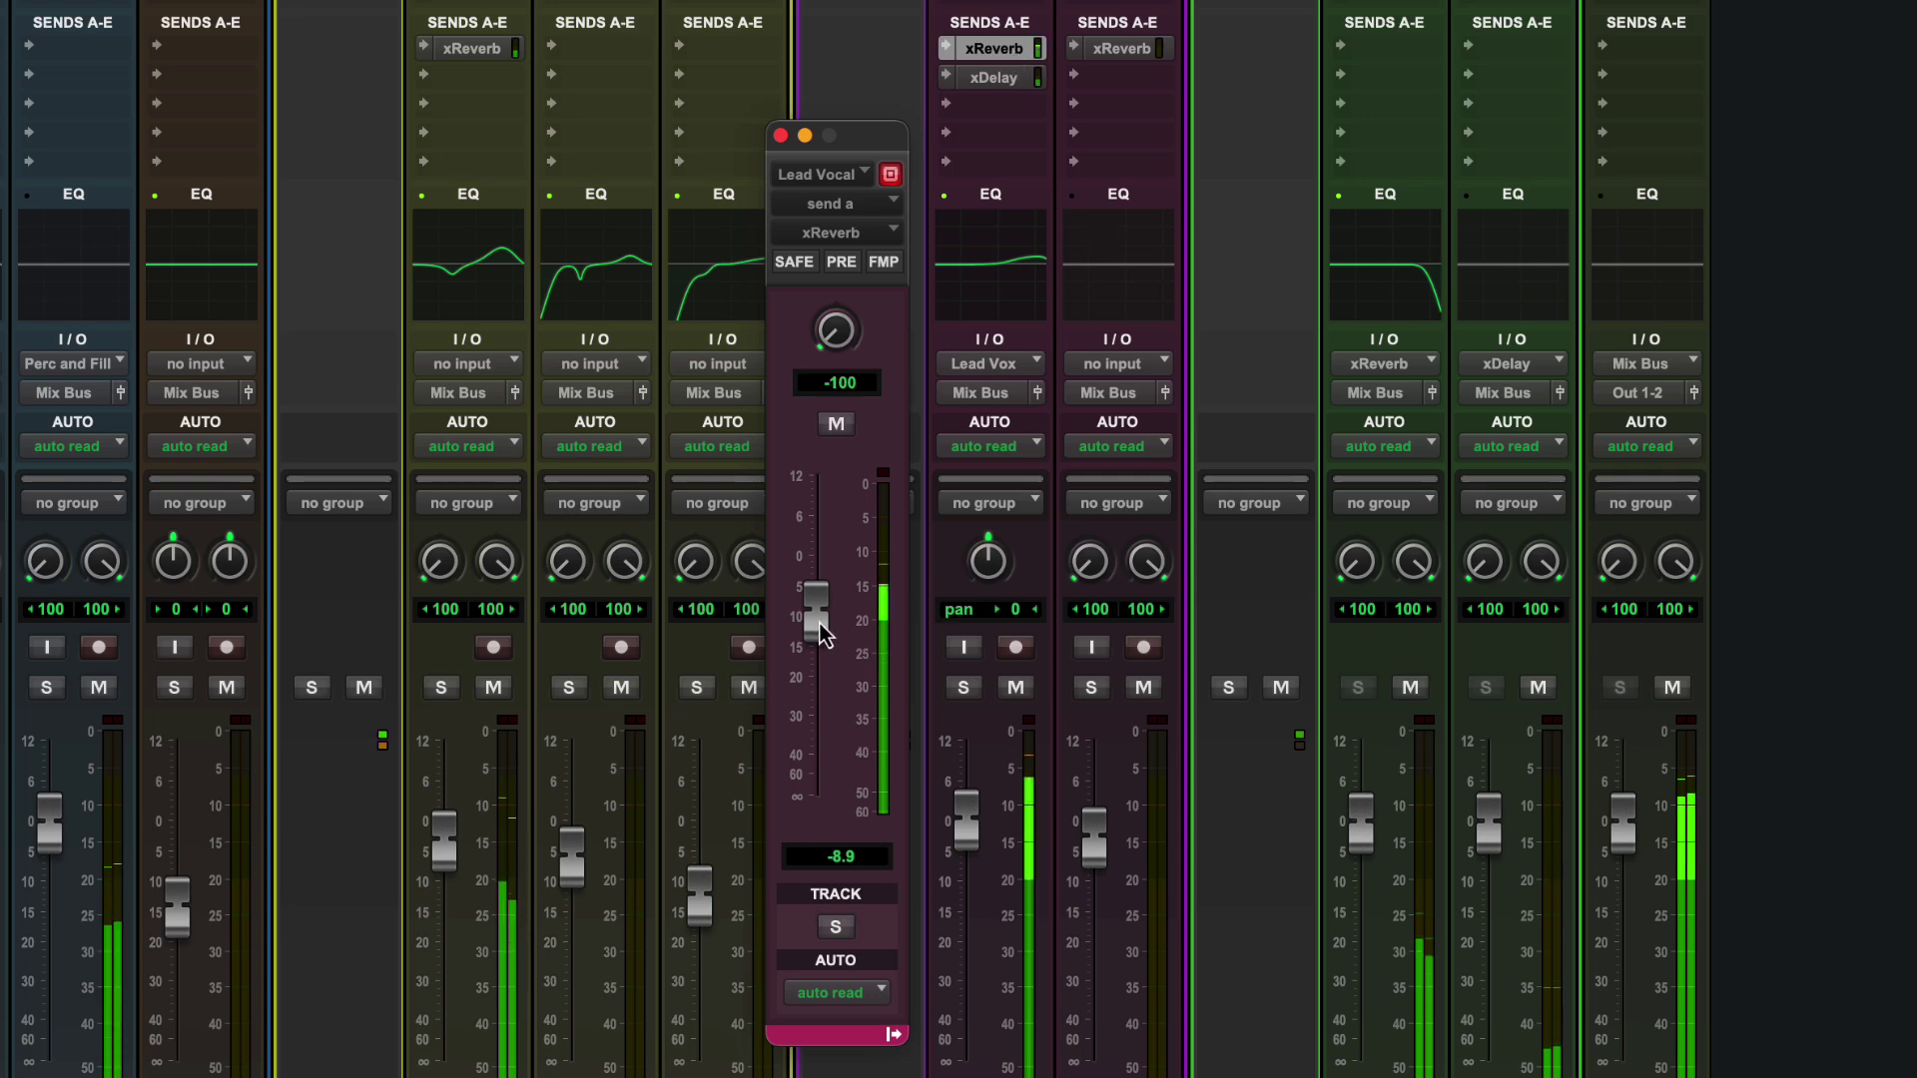
{"action": "mouse_move", "coordinate": [826, 593]}
{"action": "left_mouse_down"}
{"action": "mouse_move", "coordinate": [842, 547]}
{"action": "mouse_move", "coordinate": [840, 626]}
{"action": "left_mouse_up"}
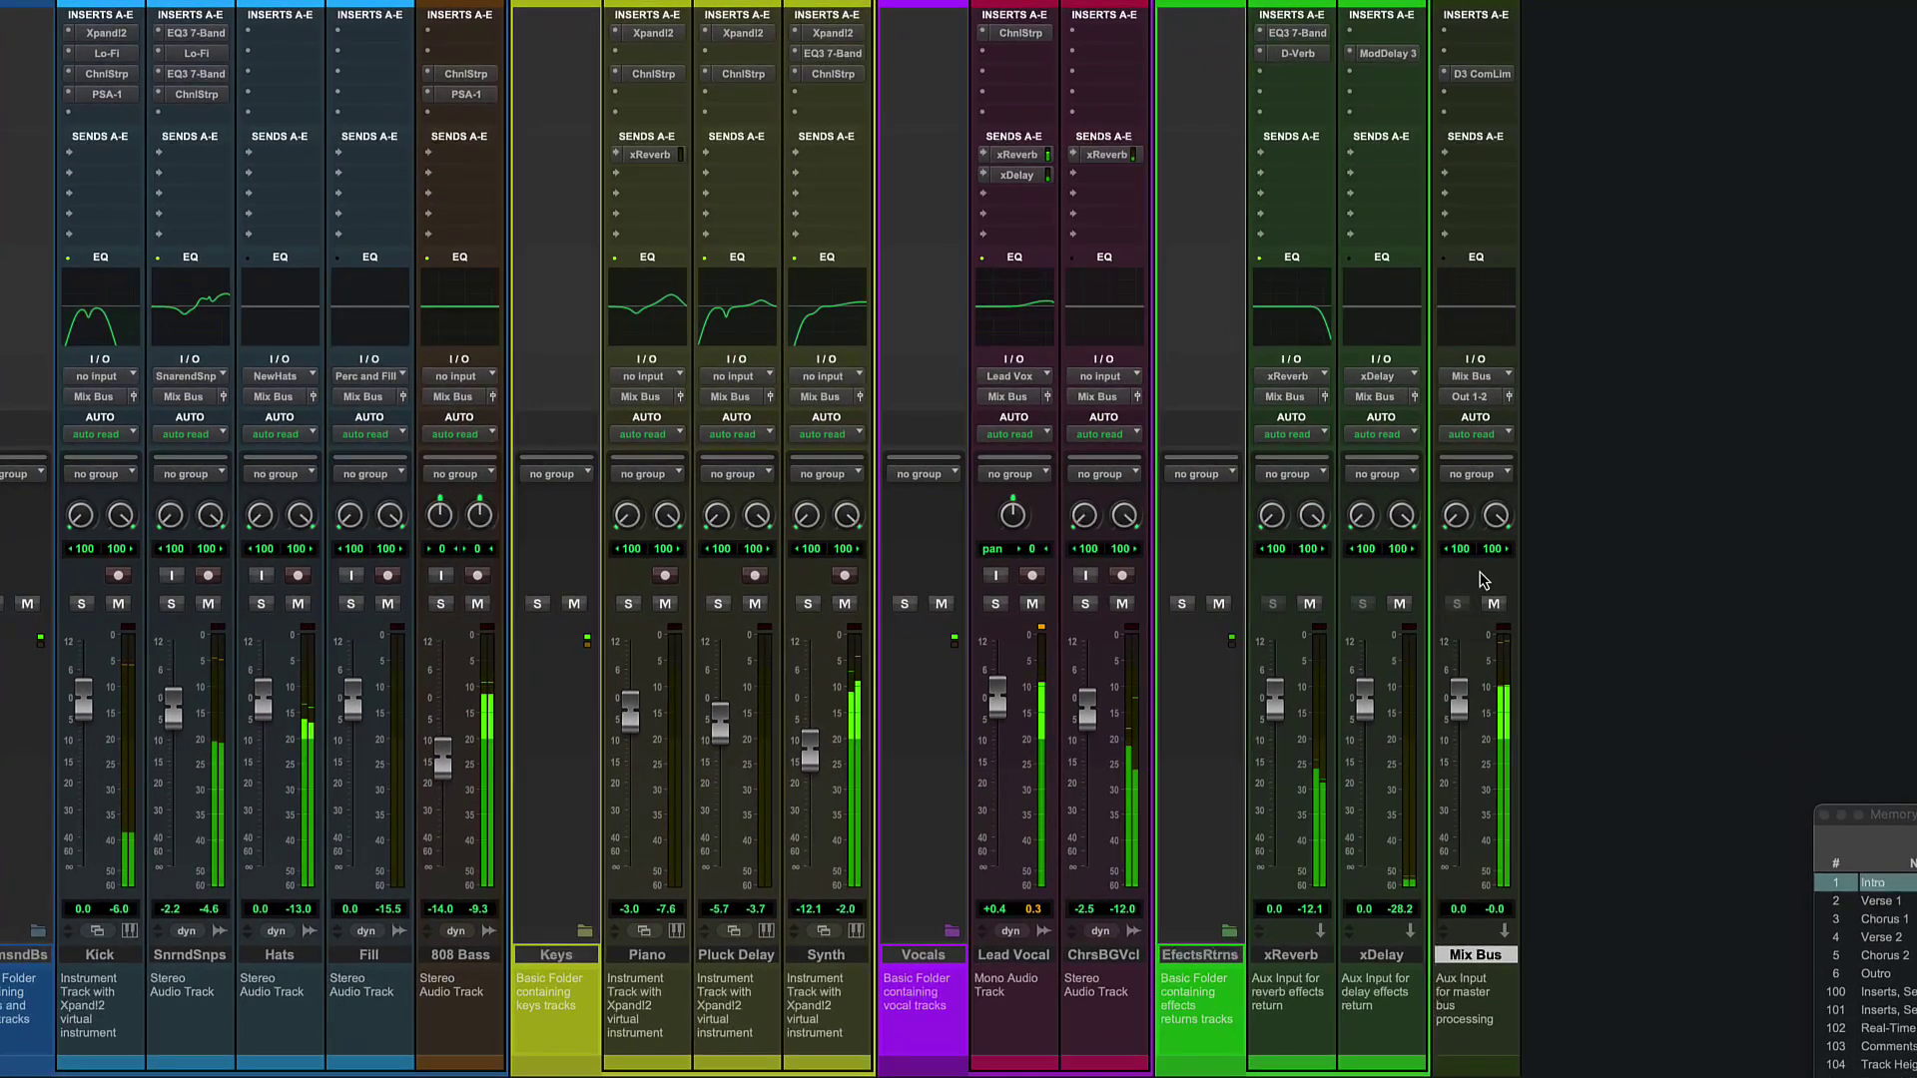
- Open and close Mix Bus's Dyn3 Compressor/Limiter, then view the Out 1-2 bounce options
{"action": "left_click", "coordinate": [1479, 74]}
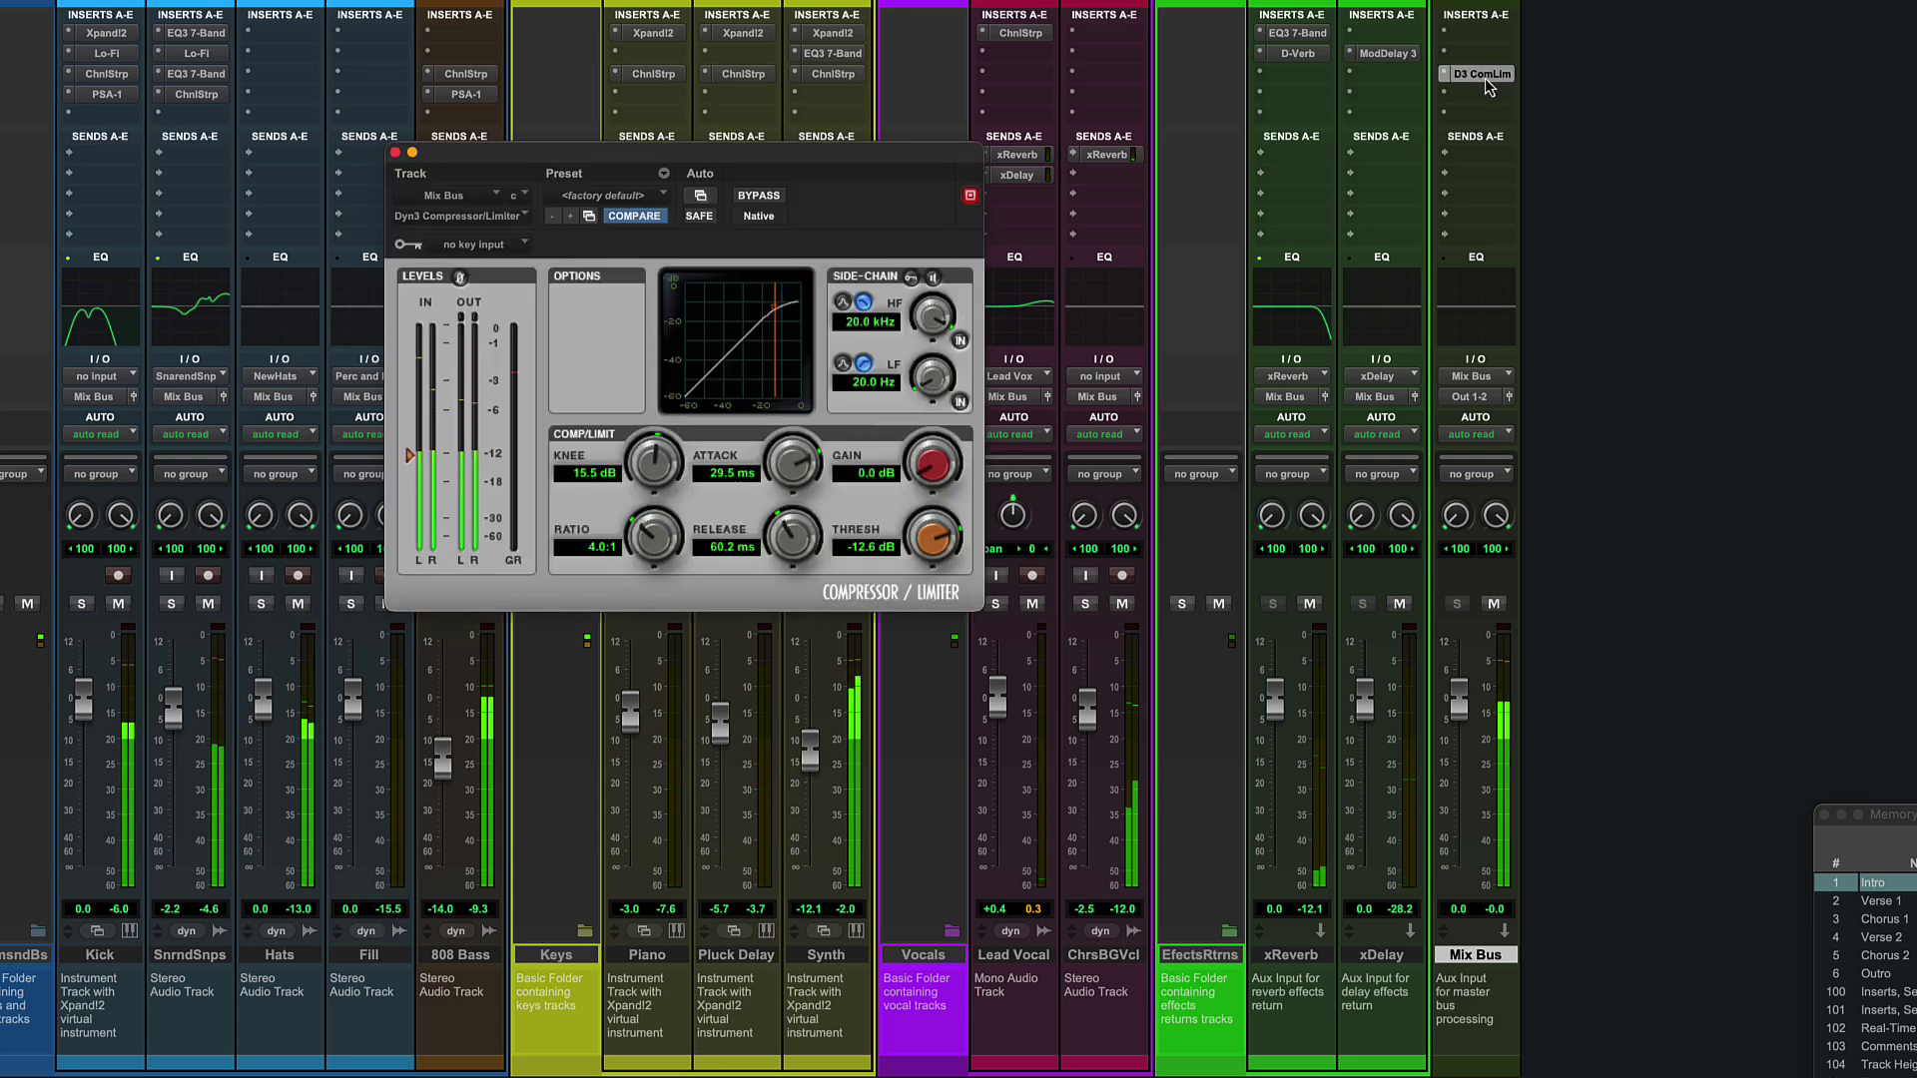
{"action": "left_click", "coordinate": [1485, 78]}
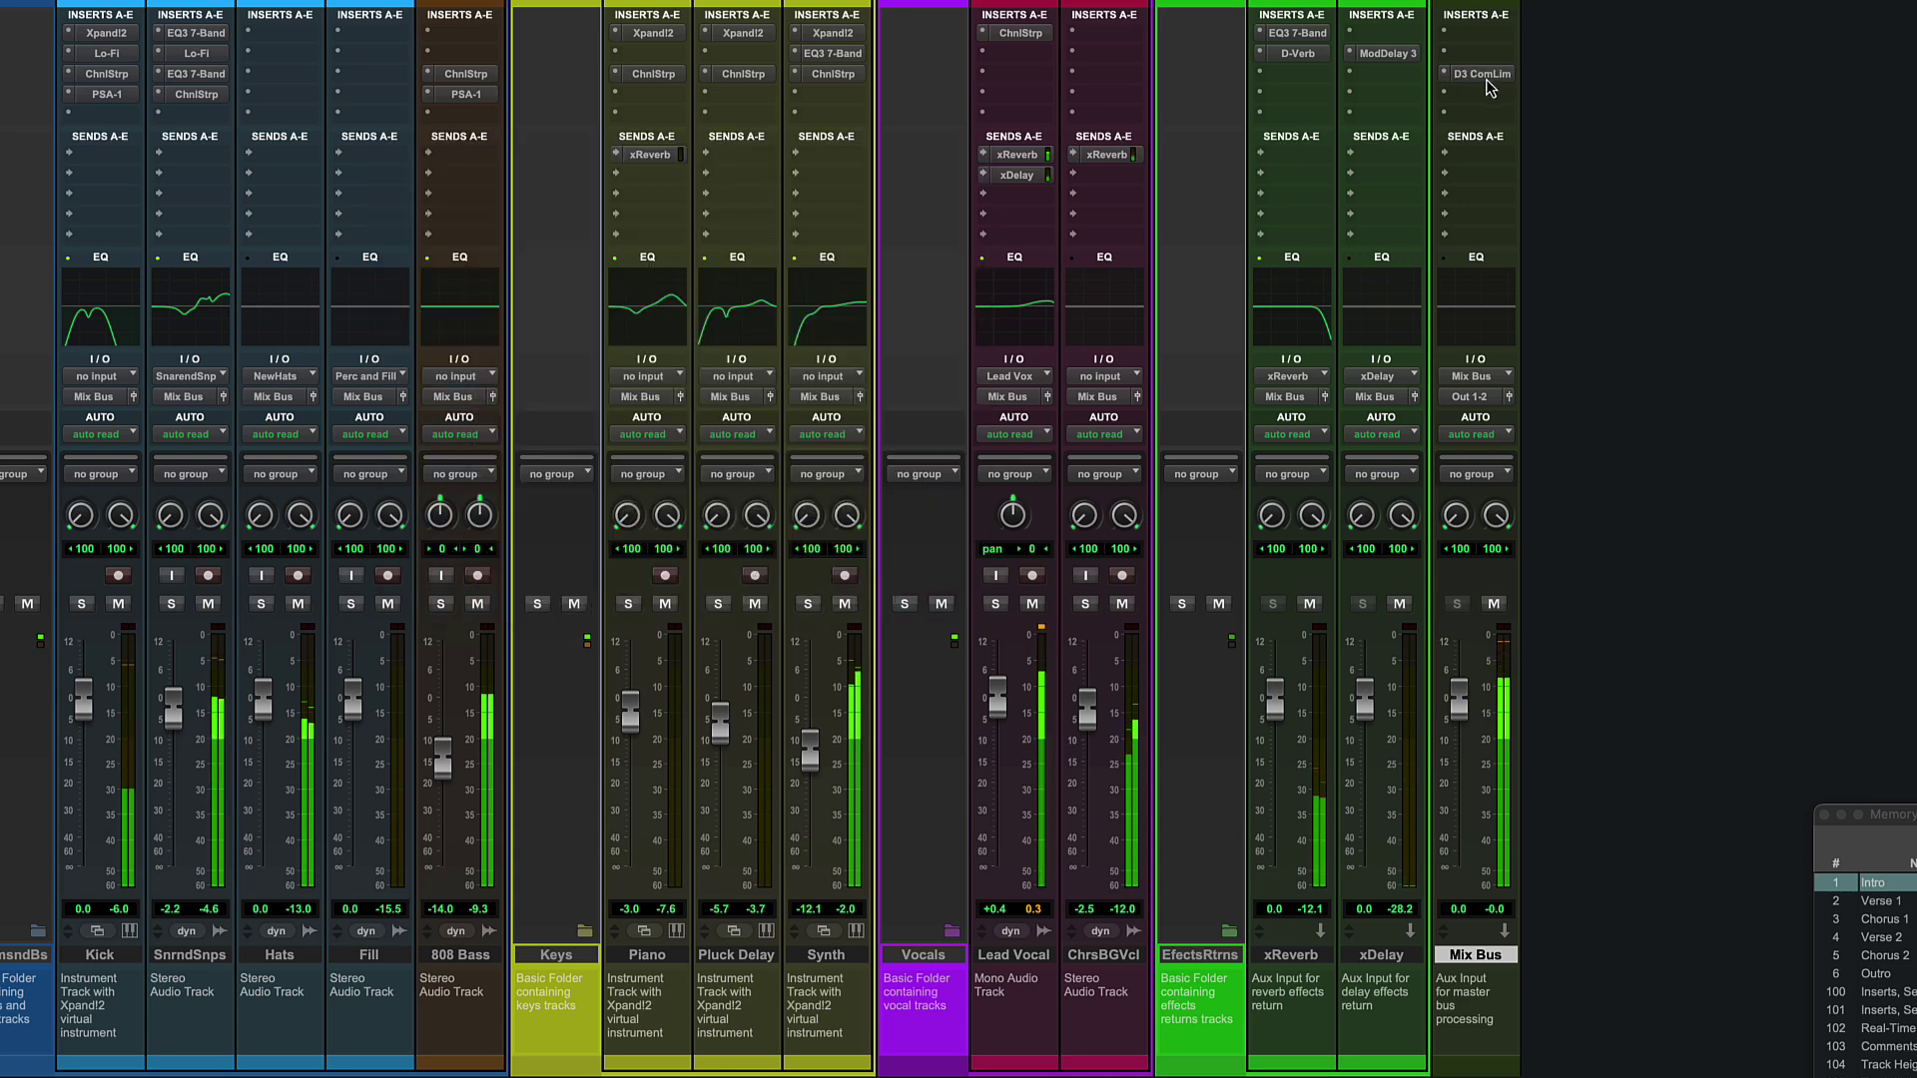
{"action": "right_click", "coordinate": [1487, 395]}
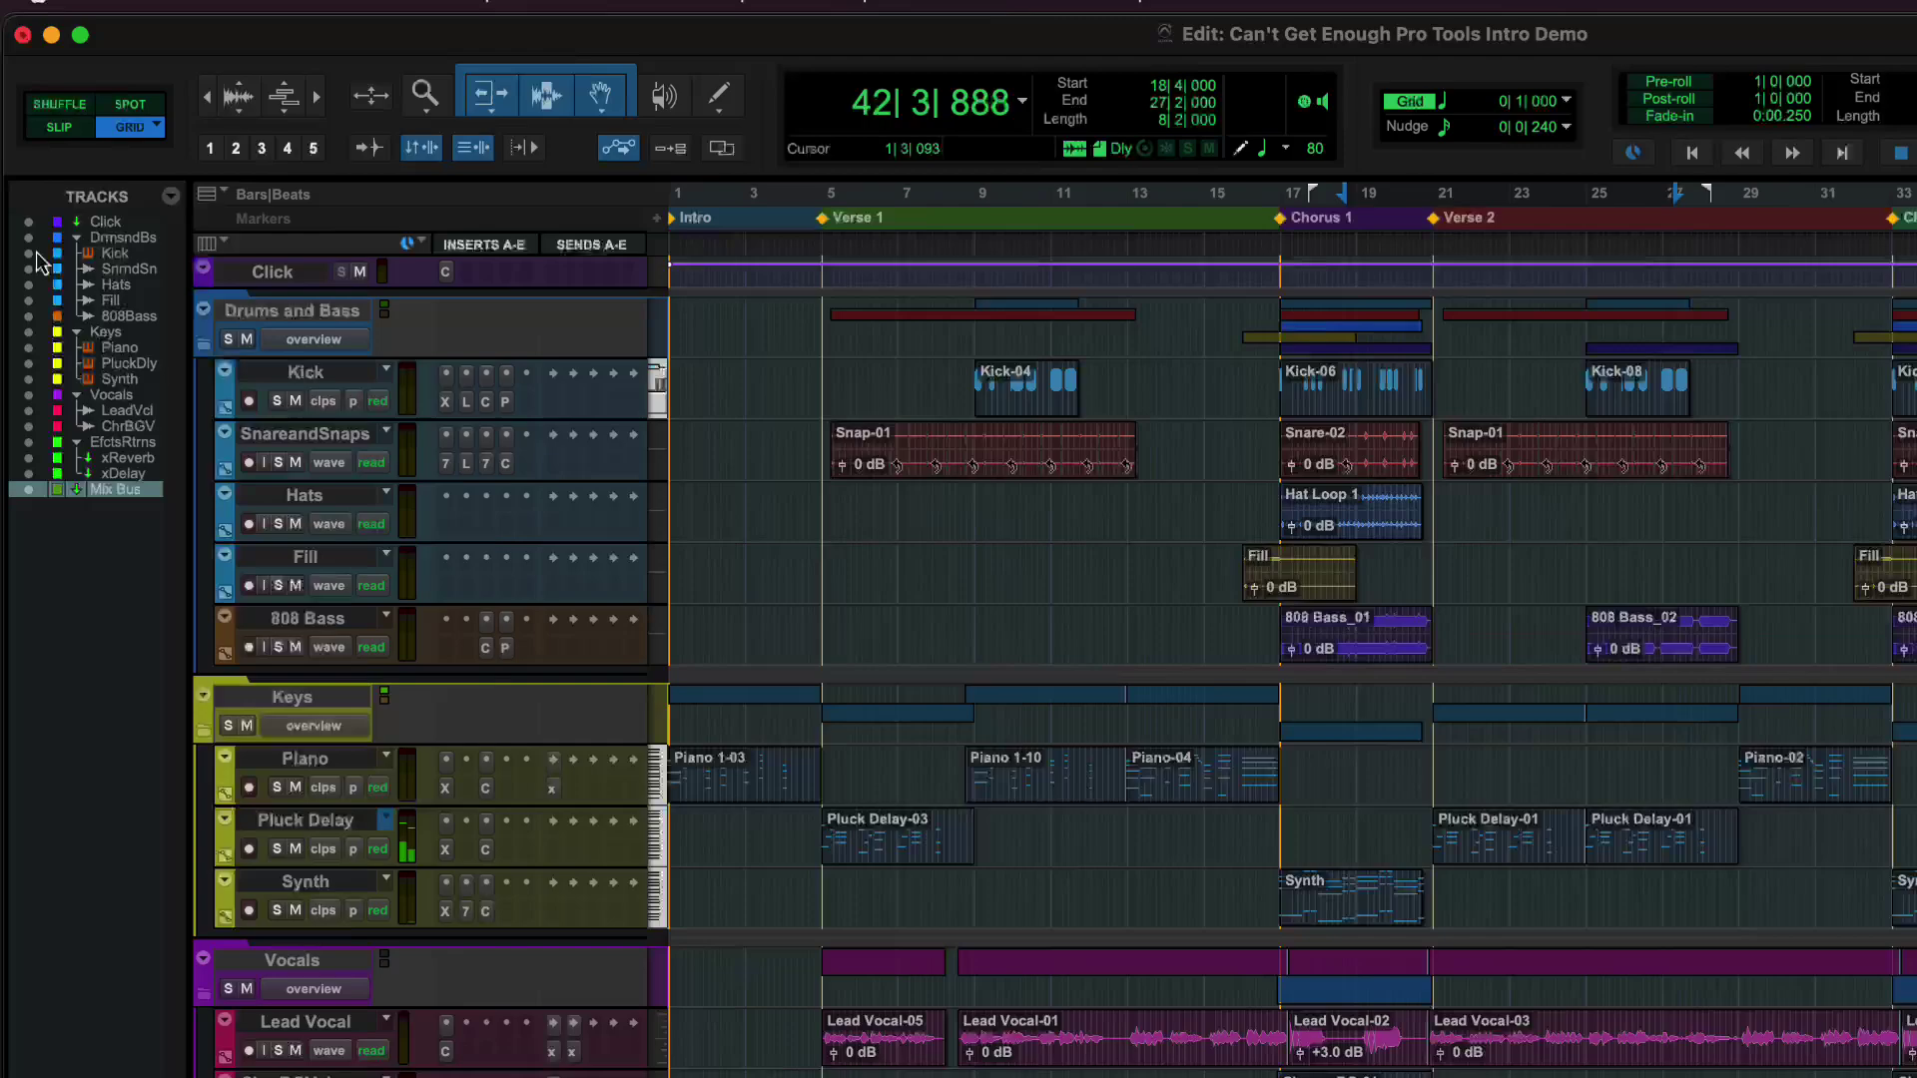
- Collapse and re-expand the Drums and Bass and Keys folders, then stop playback
{"action": "left_click", "coordinate": [75, 240]}
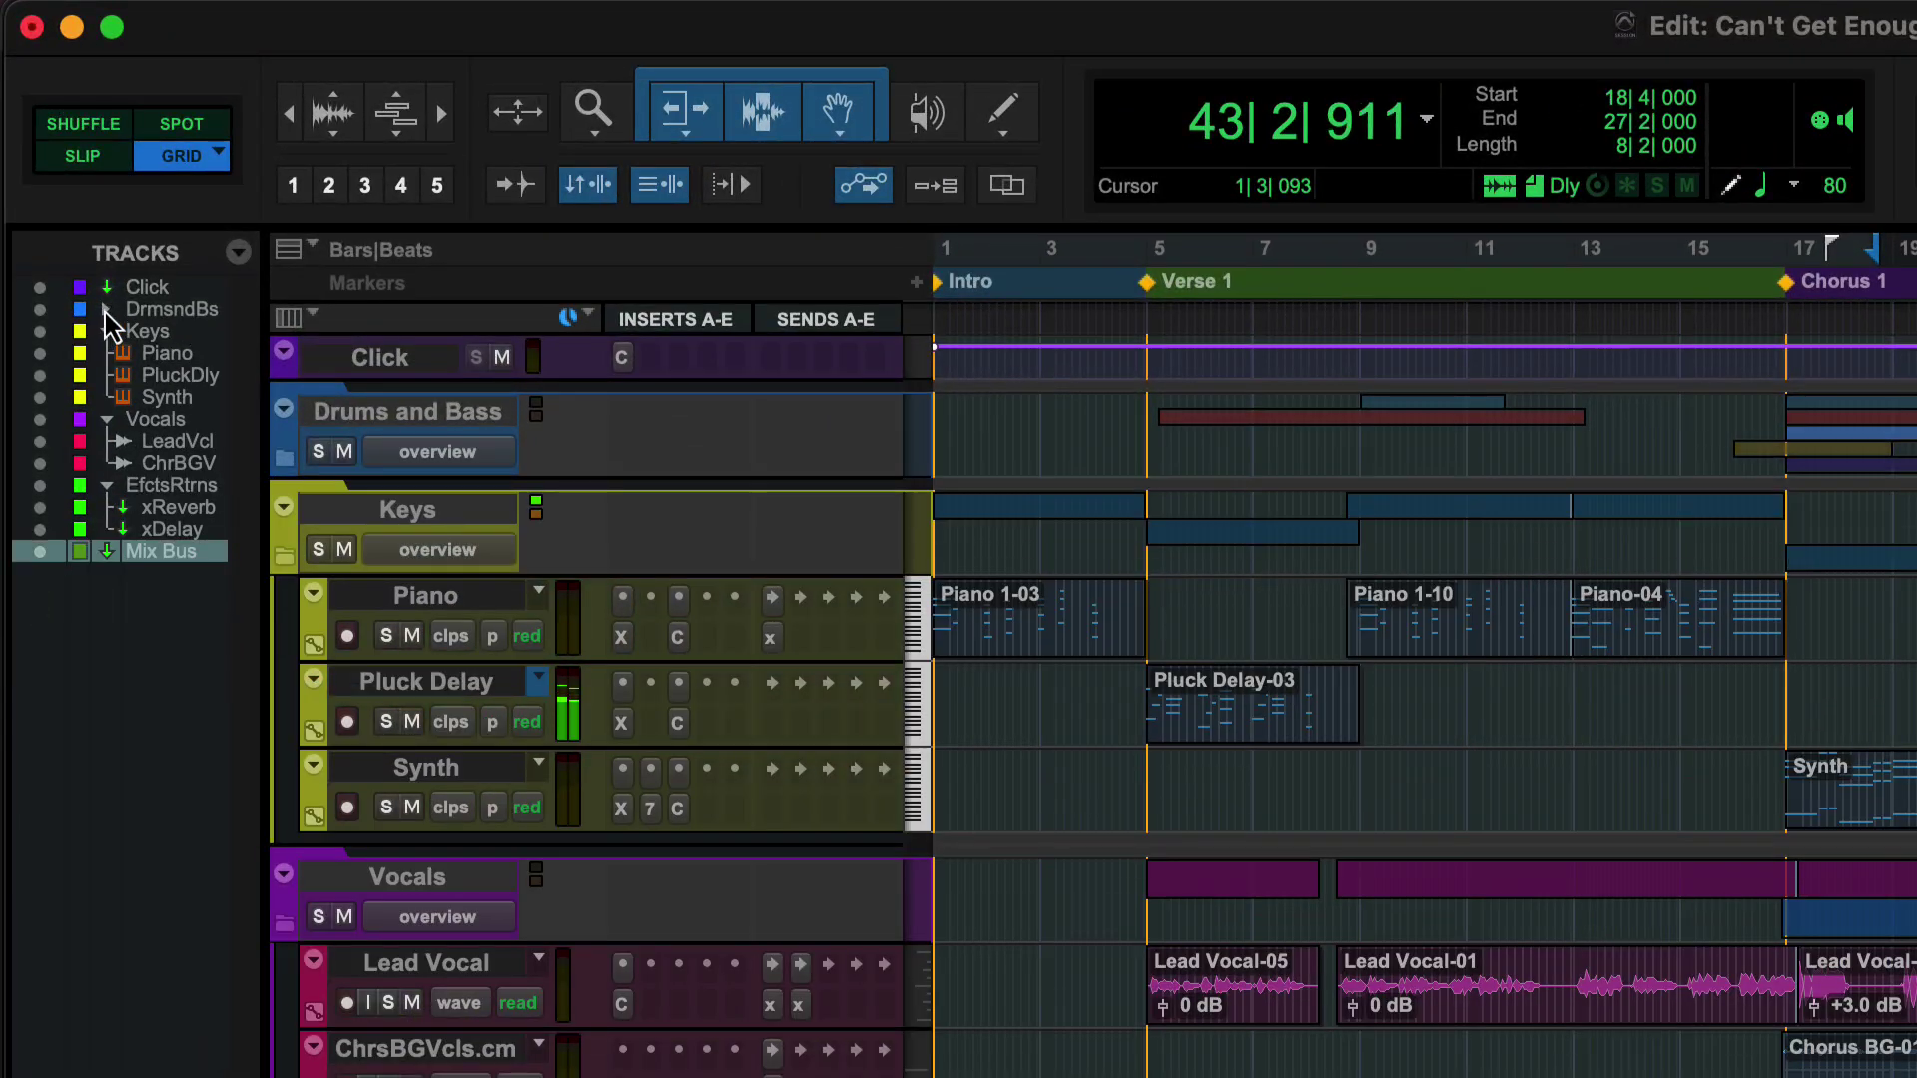
{"action": "left_click", "coordinate": [106, 332]}
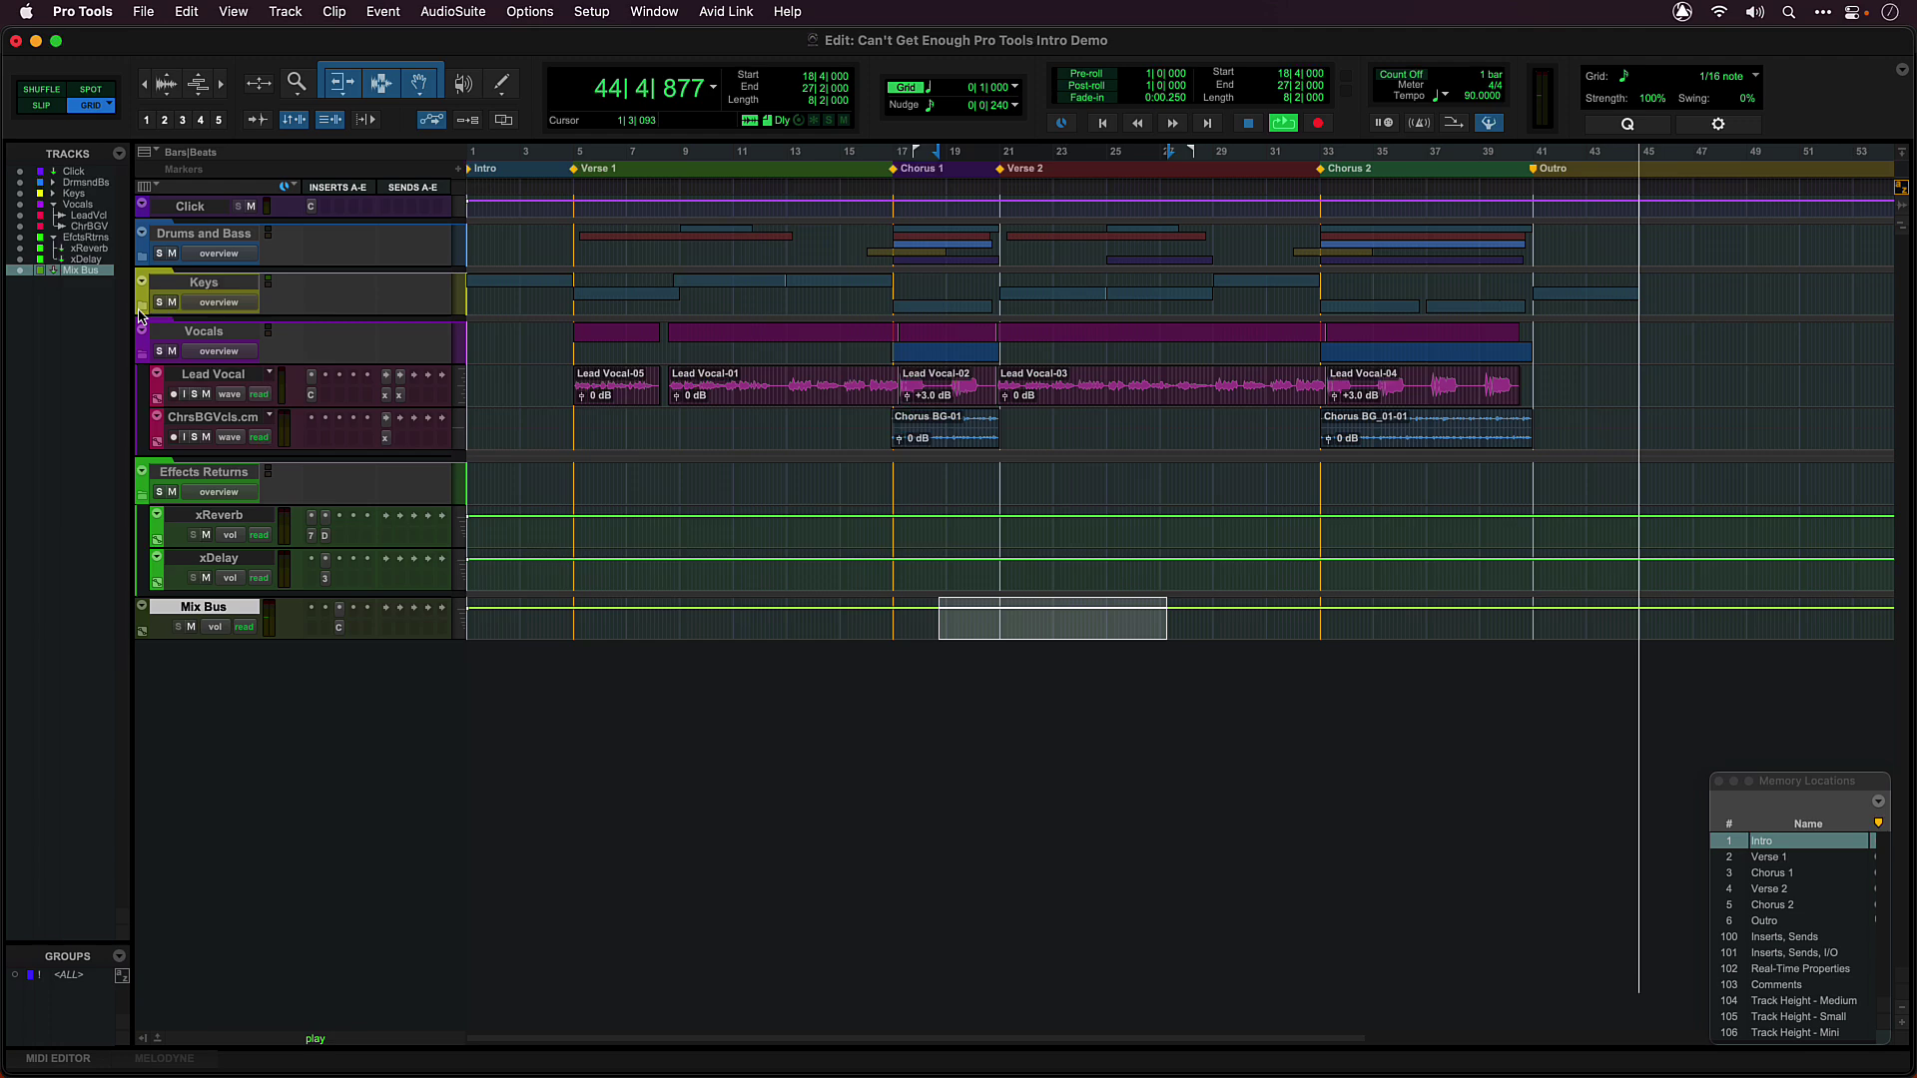
{"action": "left_click", "coordinate": [143, 283]}
{"action": "left_click", "coordinate": [143, 234]}
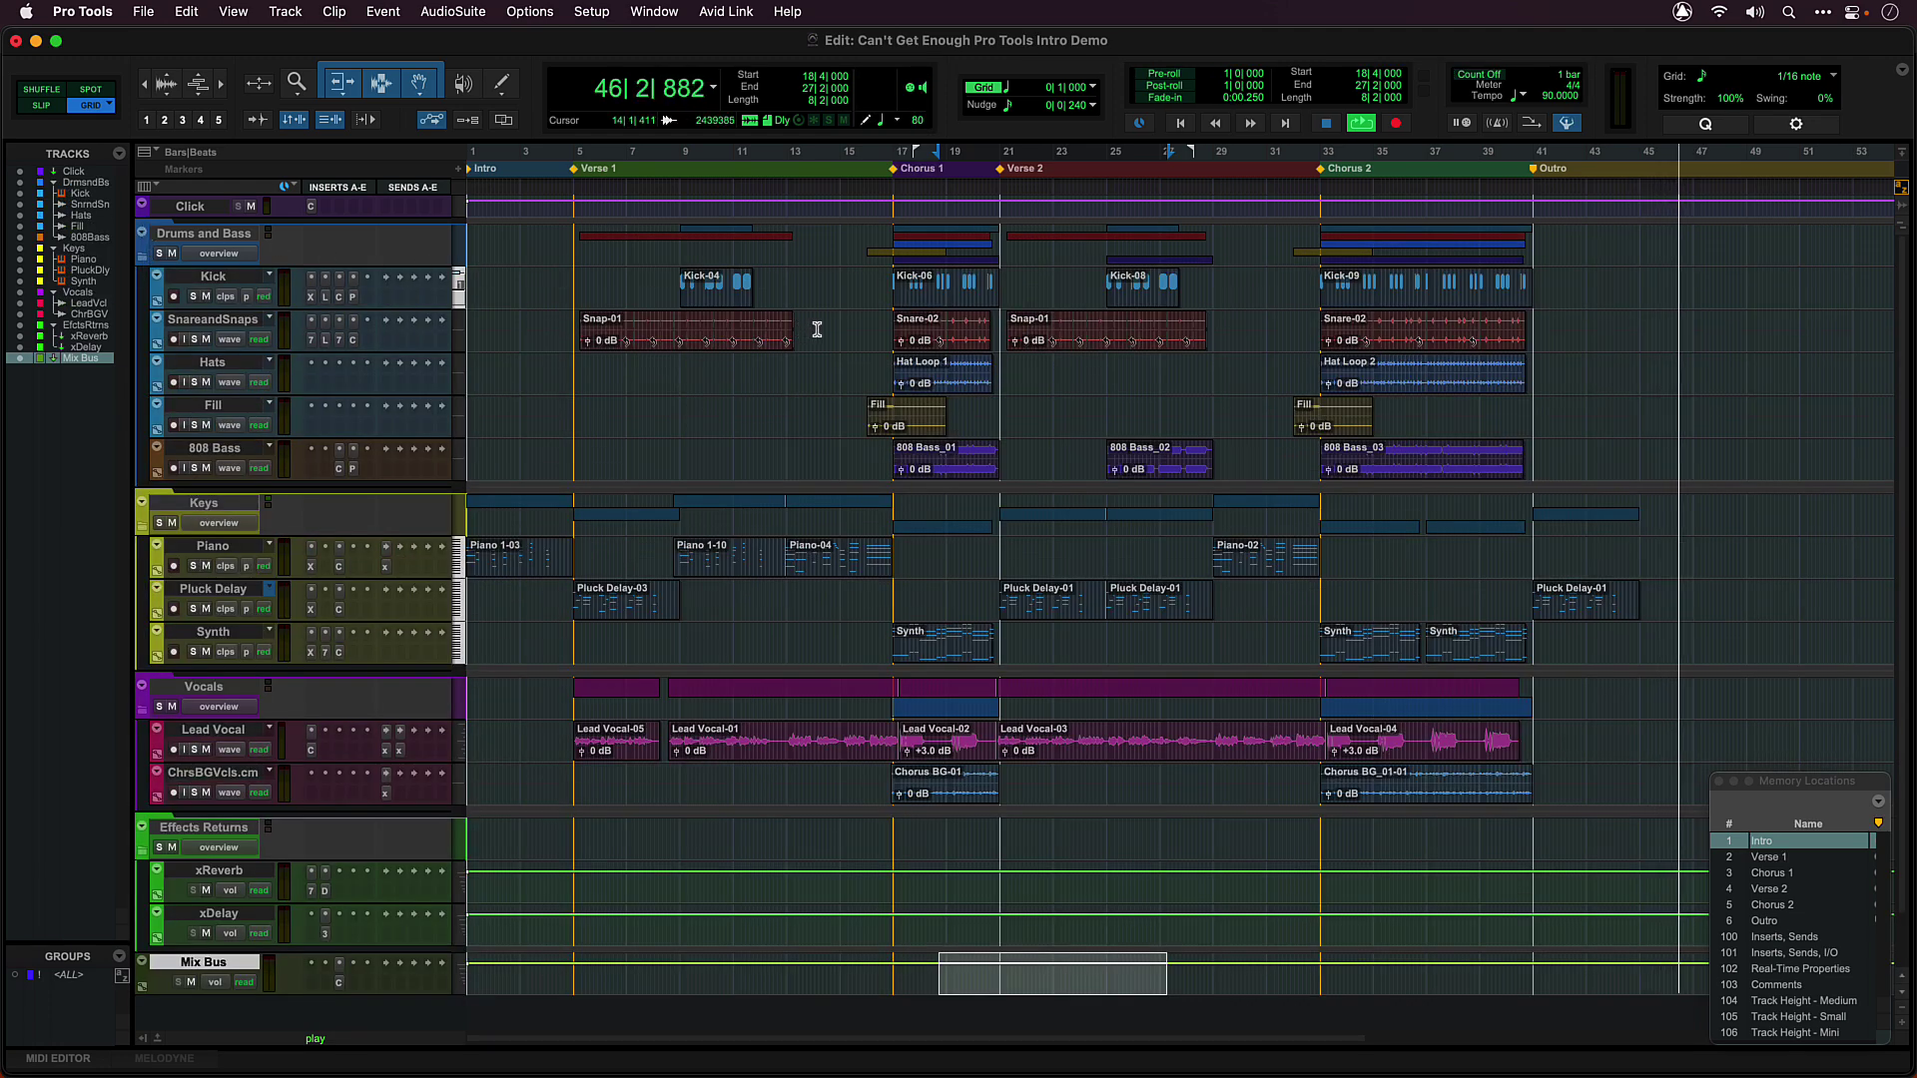
{"action": "key", "text": "space"}
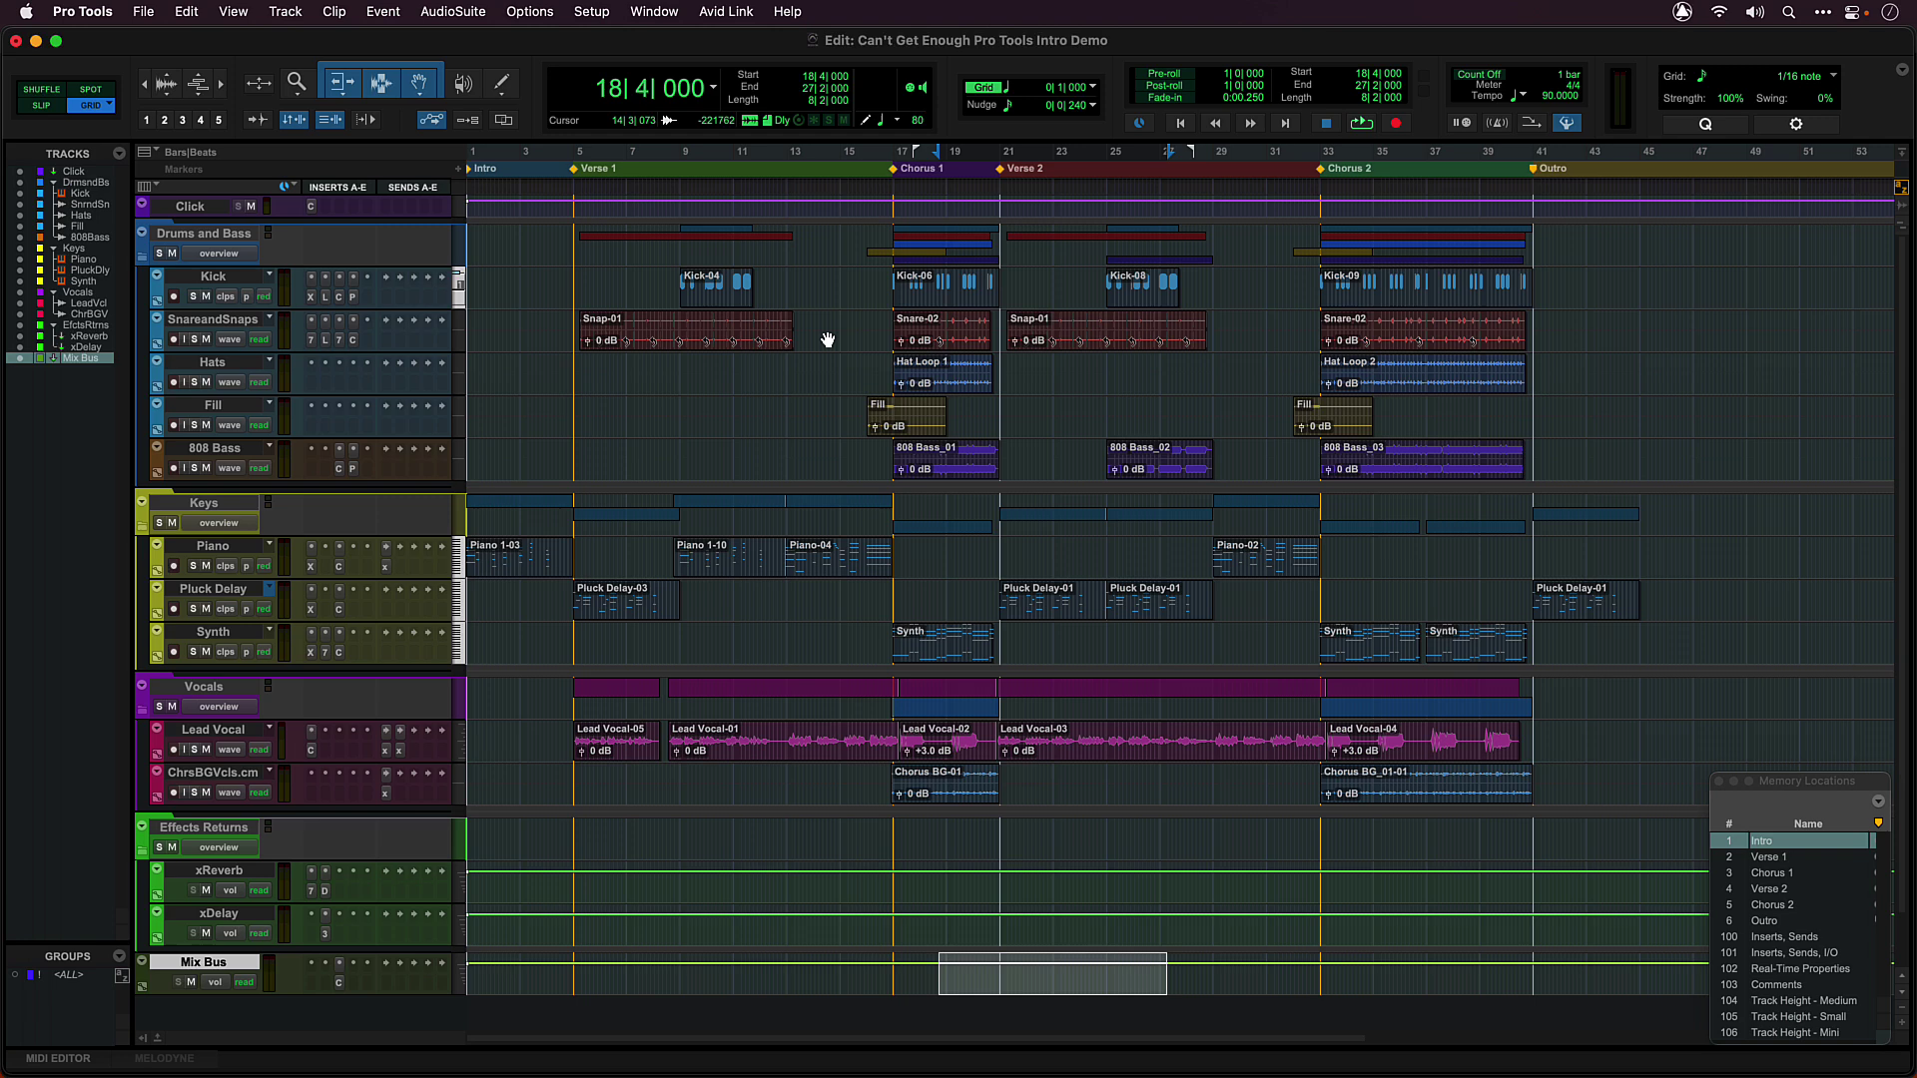